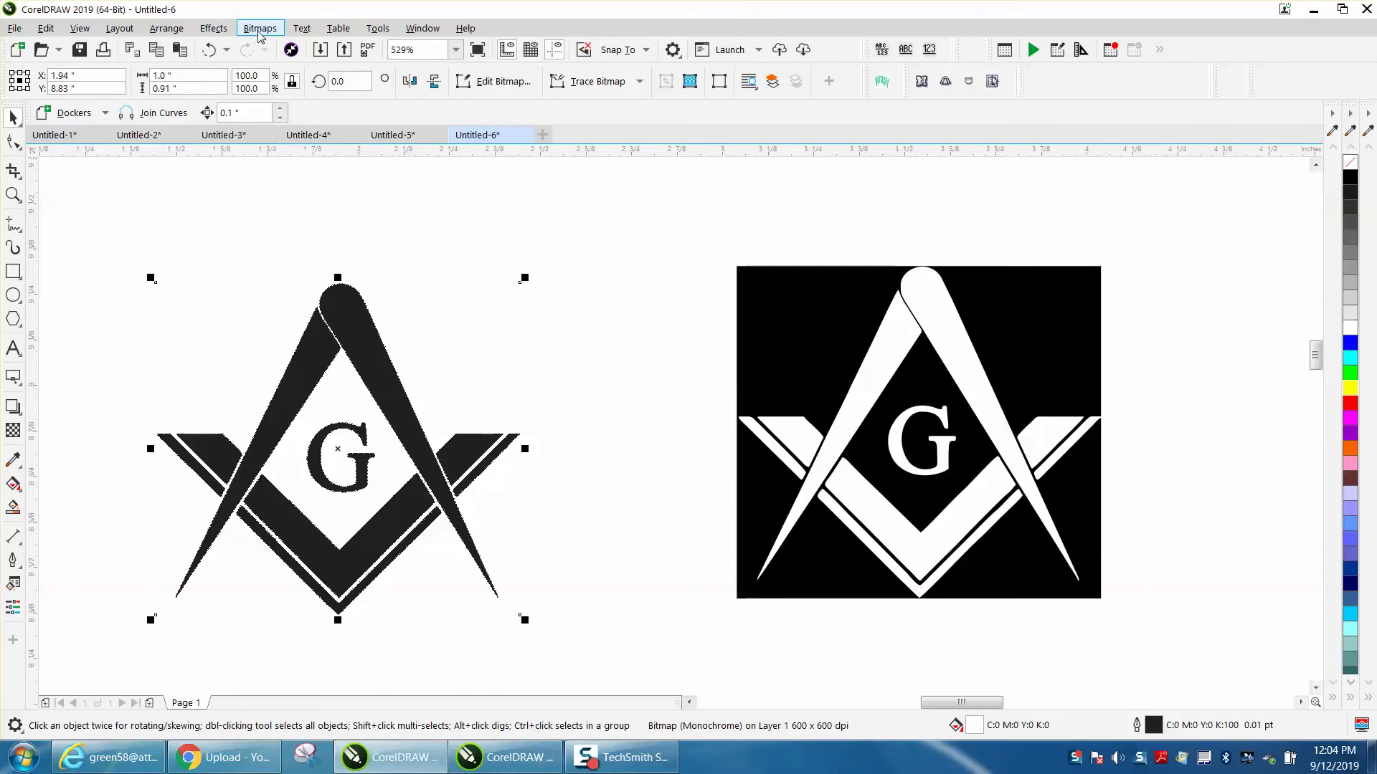
Step: Resample the left emblem bitmap at 600 dpi and convert it to a 600 dpi Black and White (1-bit) bitmap
{"action": "left_click", "coordinate": [277, 177]}
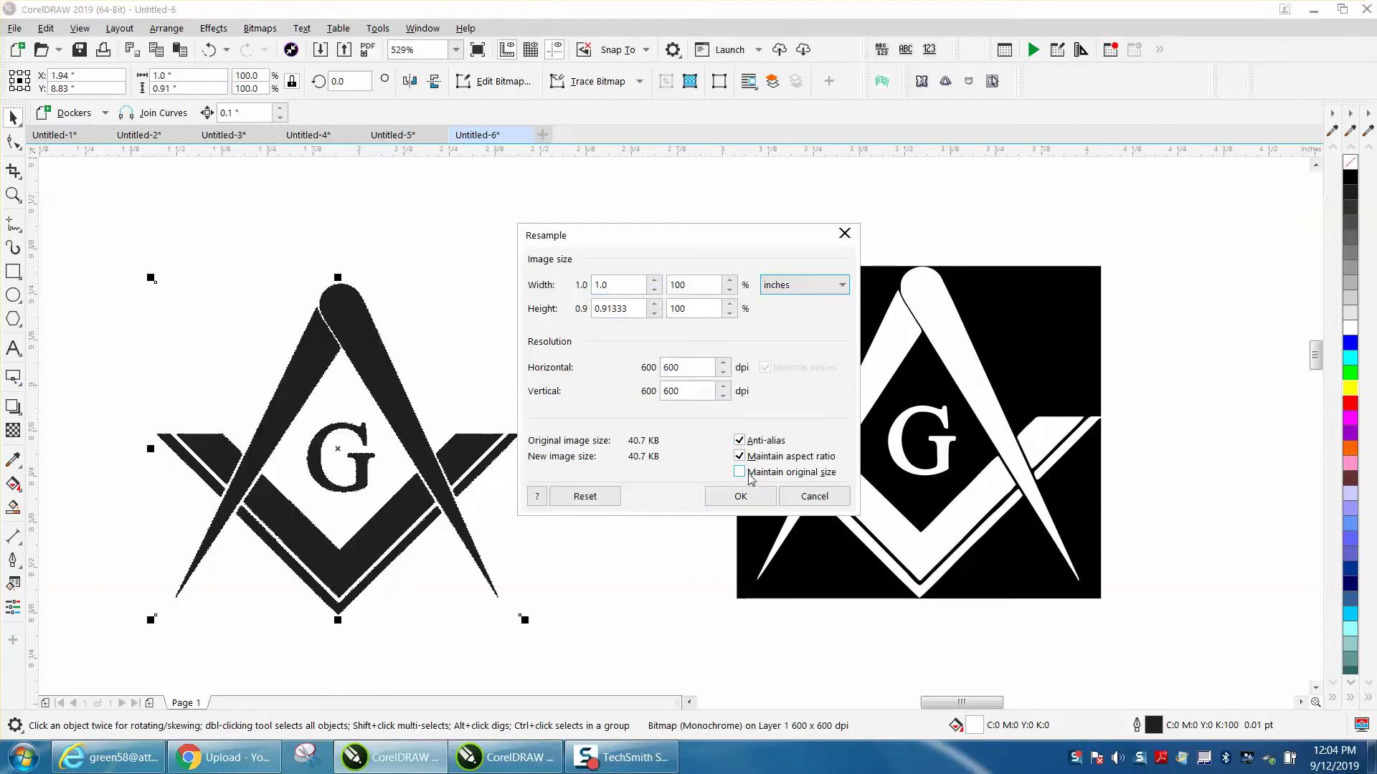
{"action": "left_click", "coordinate": [740, 497]}
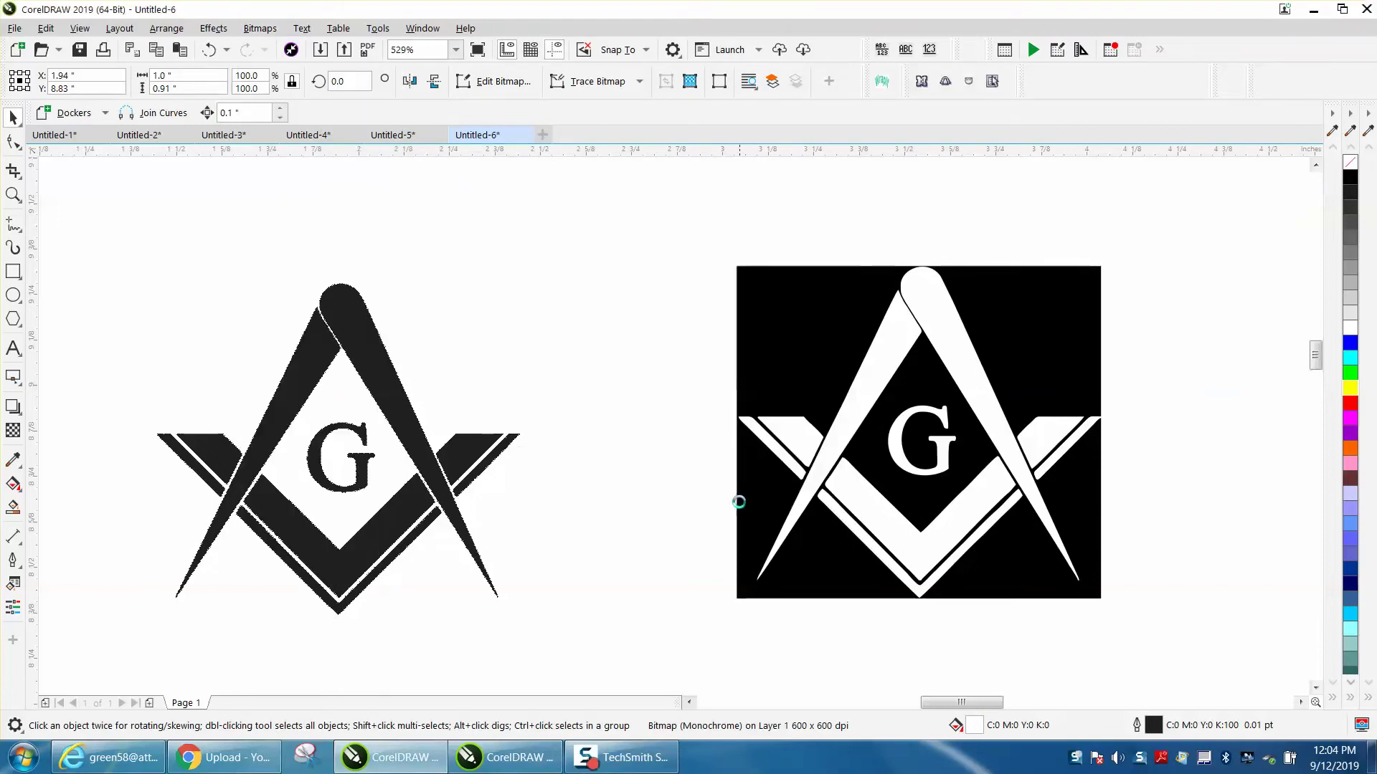
{"action": "left_click", "coordinate": [259, 28]}
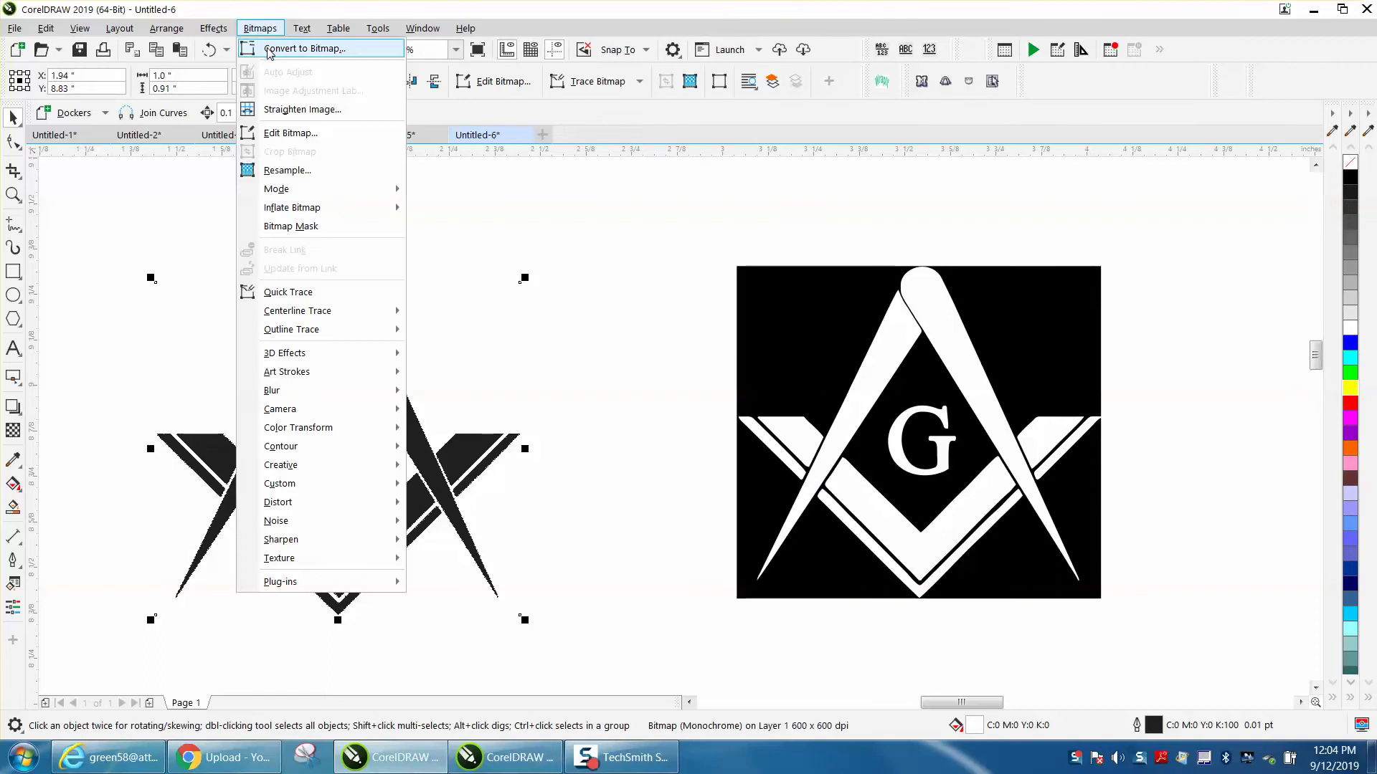
{"action": "left_click", "coordinate": [266, 48]}
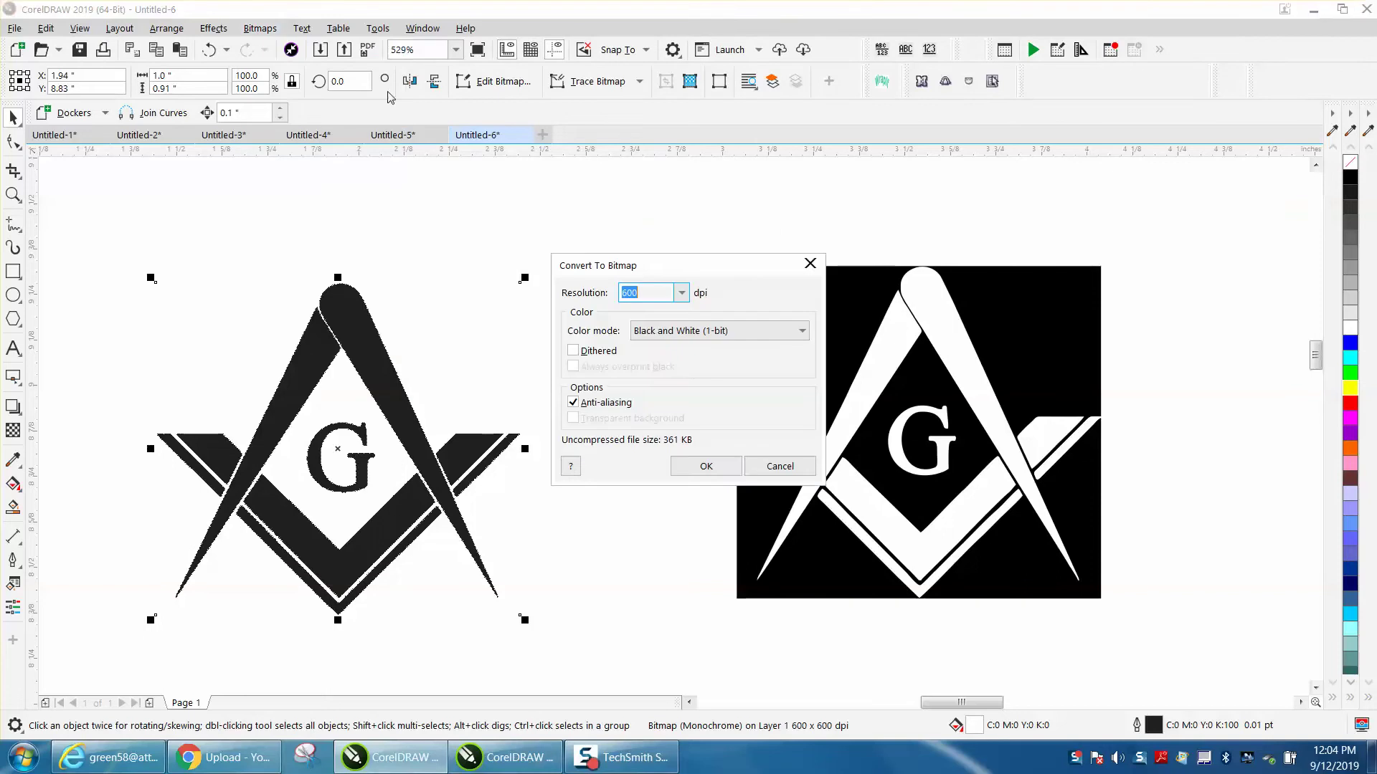
{"action": "left_click", "coordinate": [707, 466]}
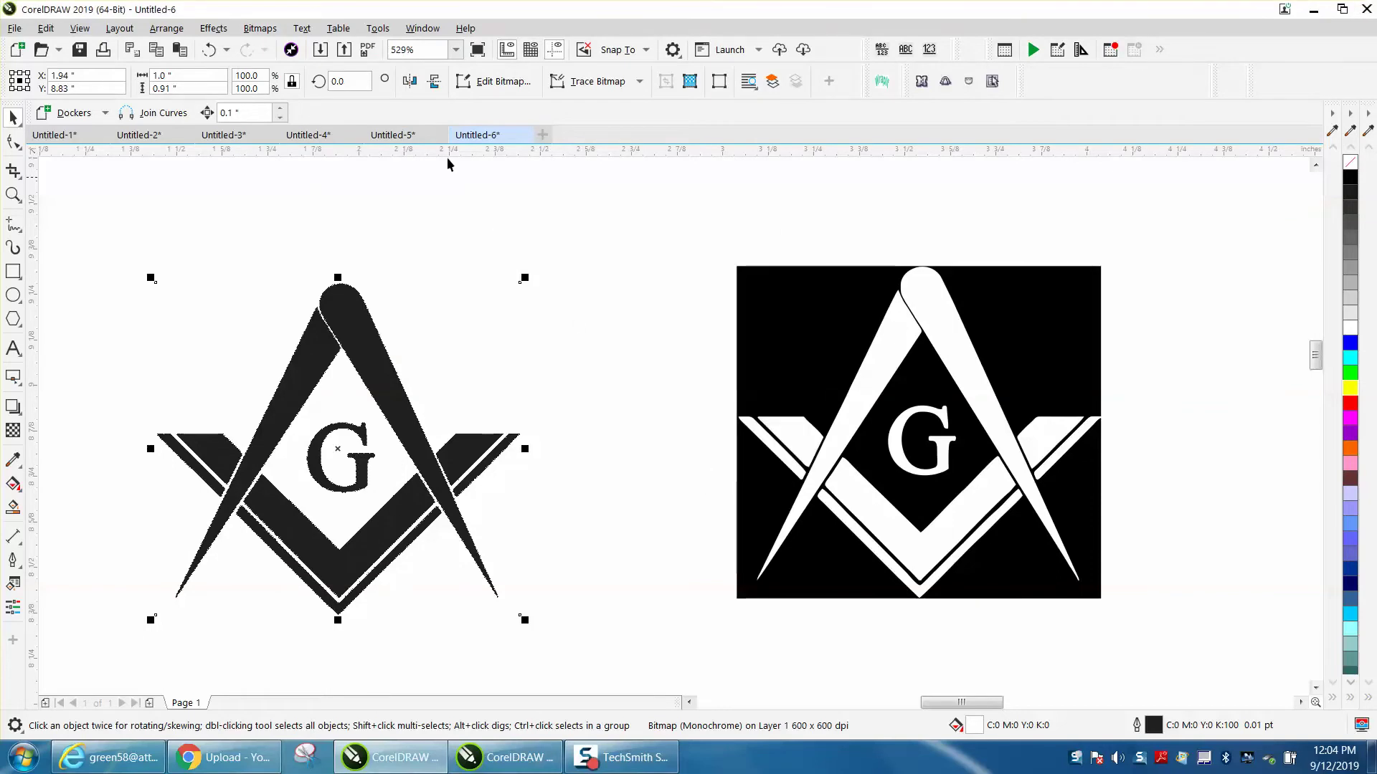
Step: Trace the left emblem bitmap with a Clipart Outline Trace and move the traced copy to the right of the black-backed emblem
{"action": "left_click", "coordinate": [259, 28]}
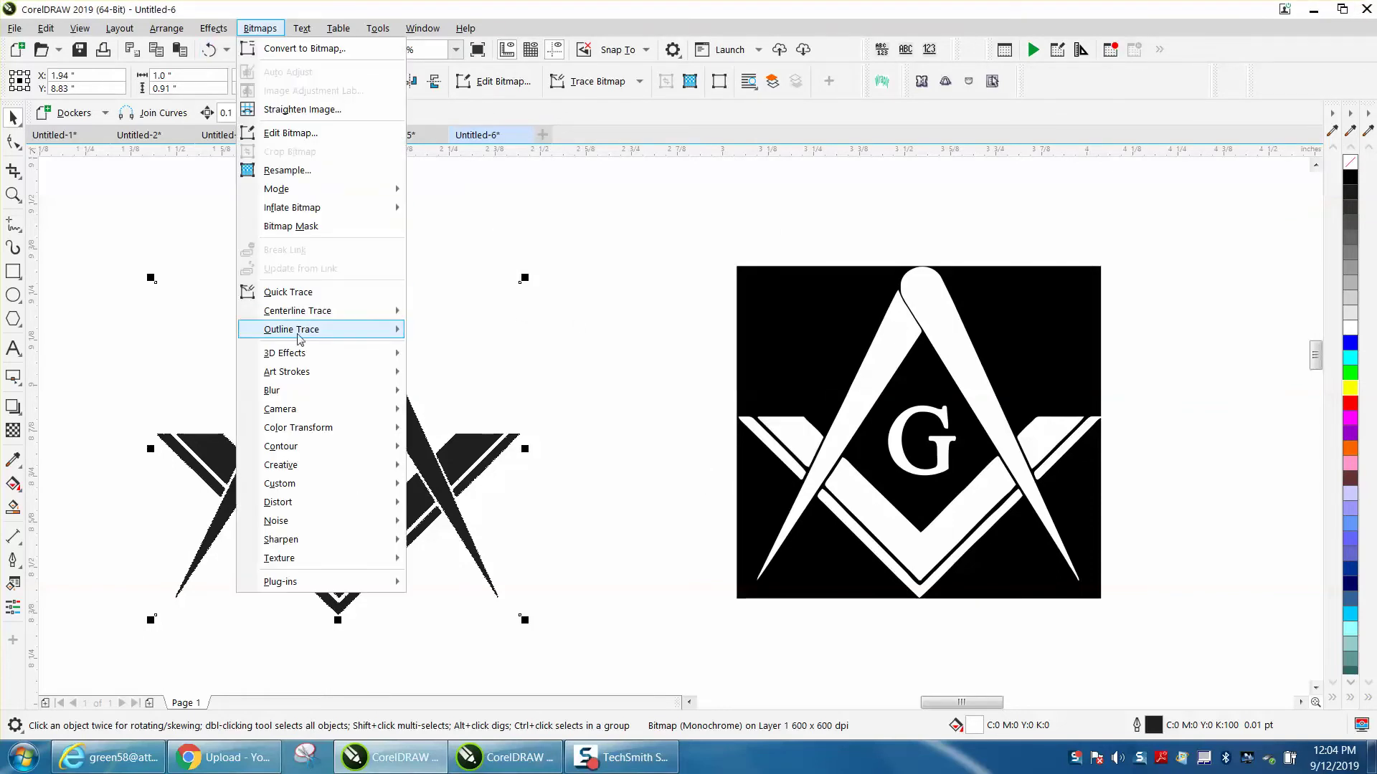
{"action": "mouse_move", "coordinate": [301, 335]}
{"action": "left_click", "coordinate": [441, 391]}
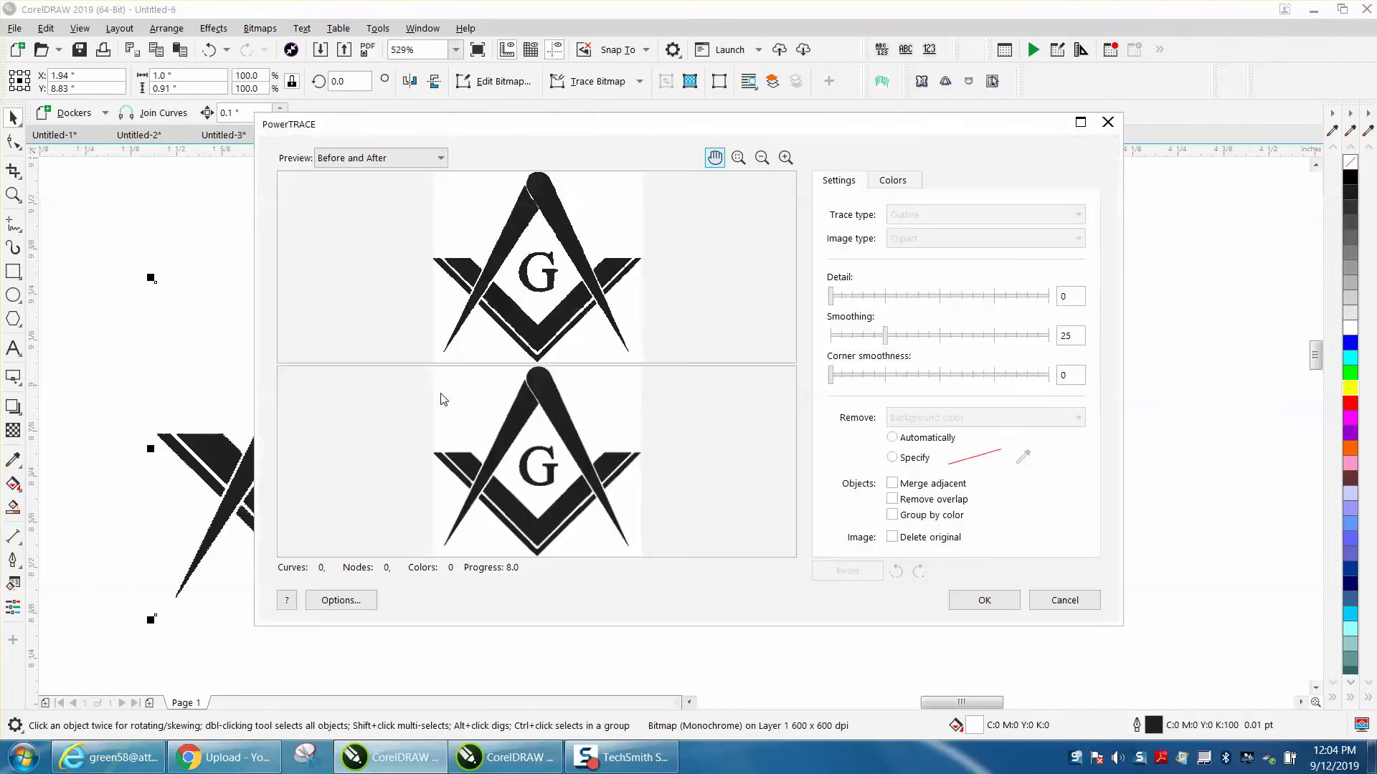
{"action": "left_click", "coordinate": [983, 600]}
{"action": "scroll", "coordinate": [556, 416], "scroll_direction": "down", "scroll_amount": 2}
{"action": "mouse_move", "coordinate": [479, 425]}
{"action": "left_mouse_down"}
{"action": "mouse_move", "coordinate": [1126, 425]}
{"action": "mouse_move", "coordinate": [982, 423]}
{"action": "left_mouse_up"}
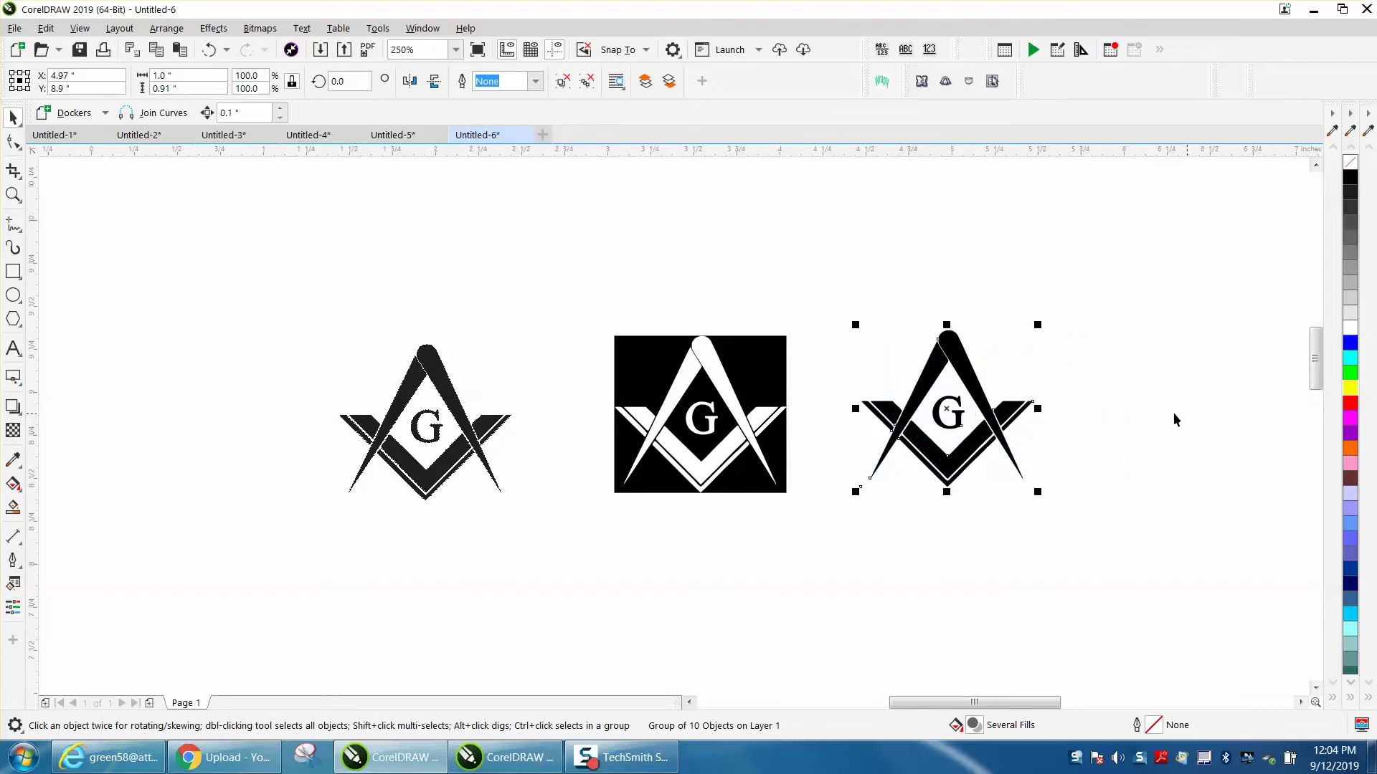
Step: Draw a rectangle about 2.08 by 1.6 inches over the traced emblem, fill it yellow and send it behind the emblem
{"action": "left_click", "coordinate": [13, 271]}
{"action": "left_click_drag", "start_coordinate": [790, 298], "coordinate": [1153, 578]}
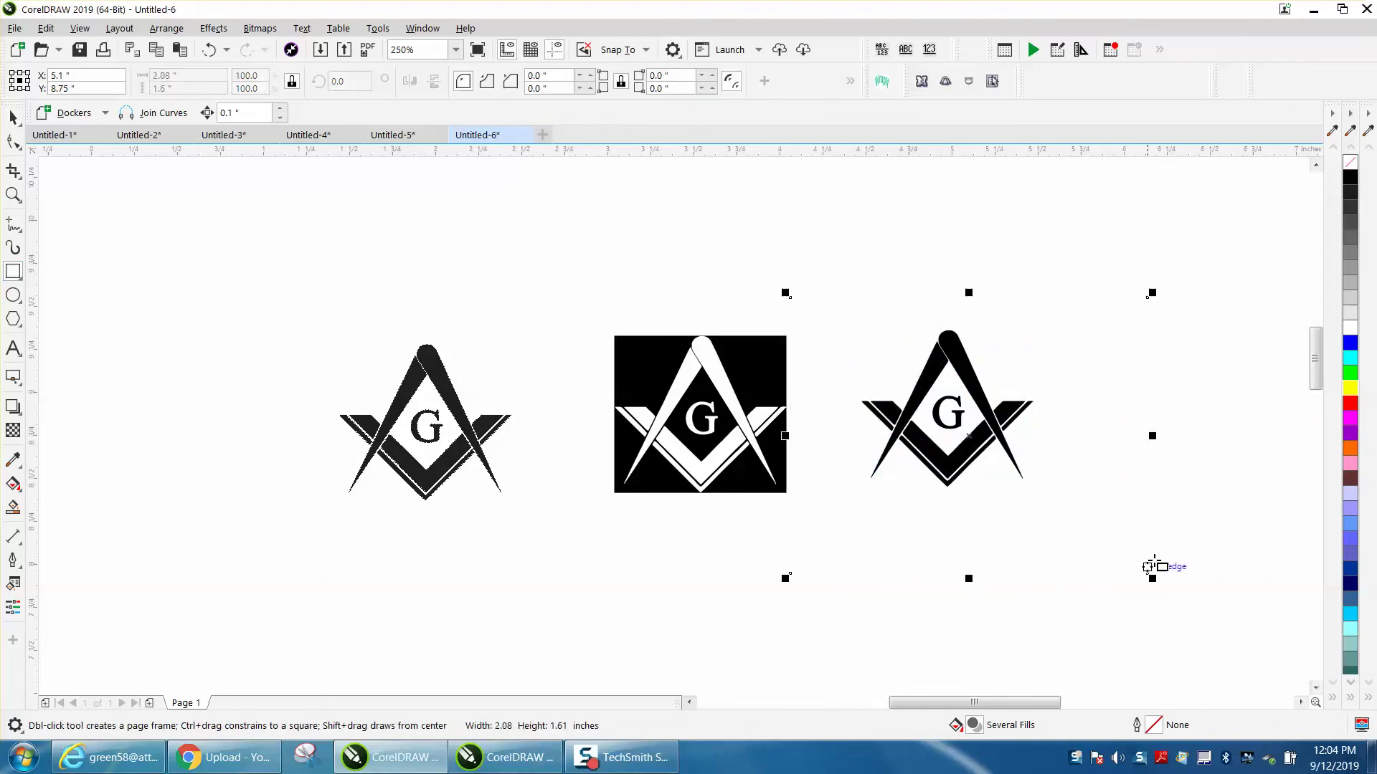
{"action": "left_click", "coordinate": [1350, 389]}
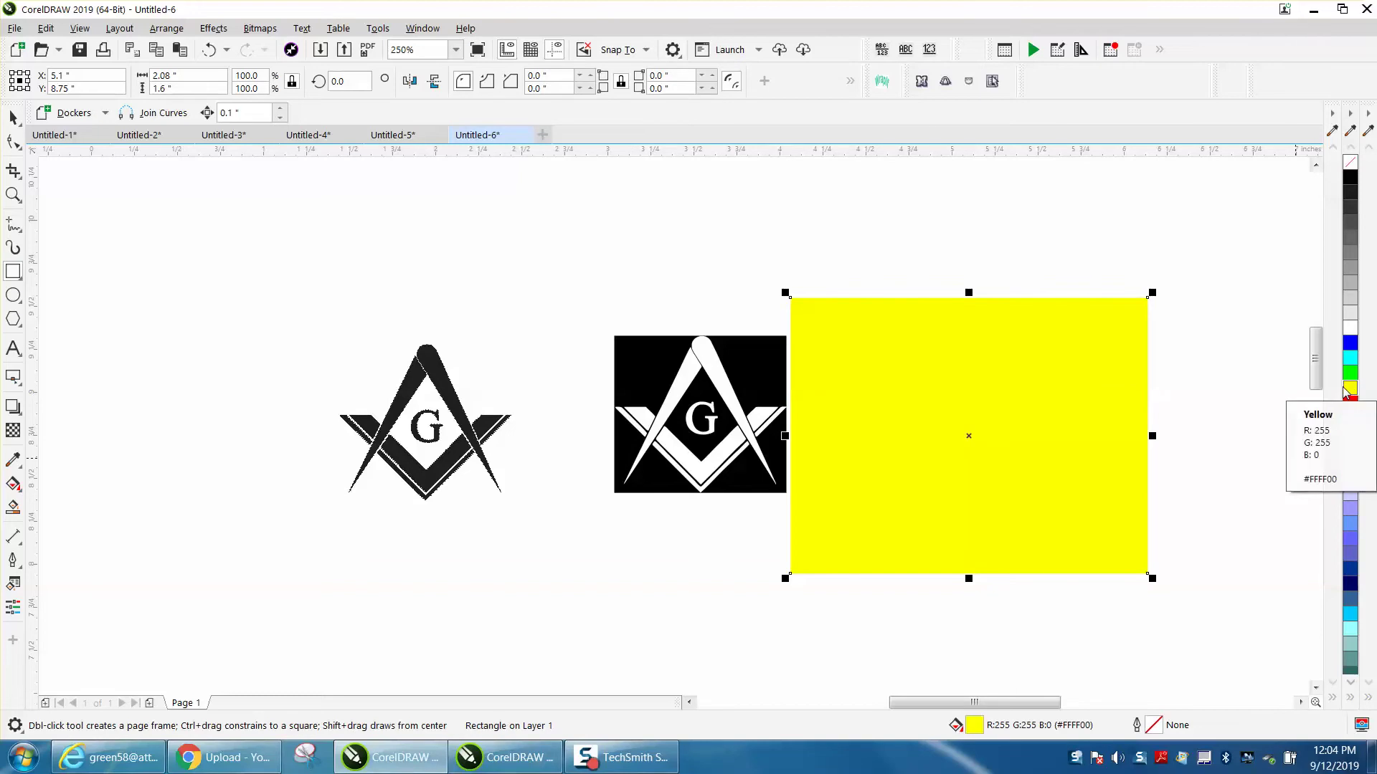
{"action": "key", "text": "shift+Page_Down"}
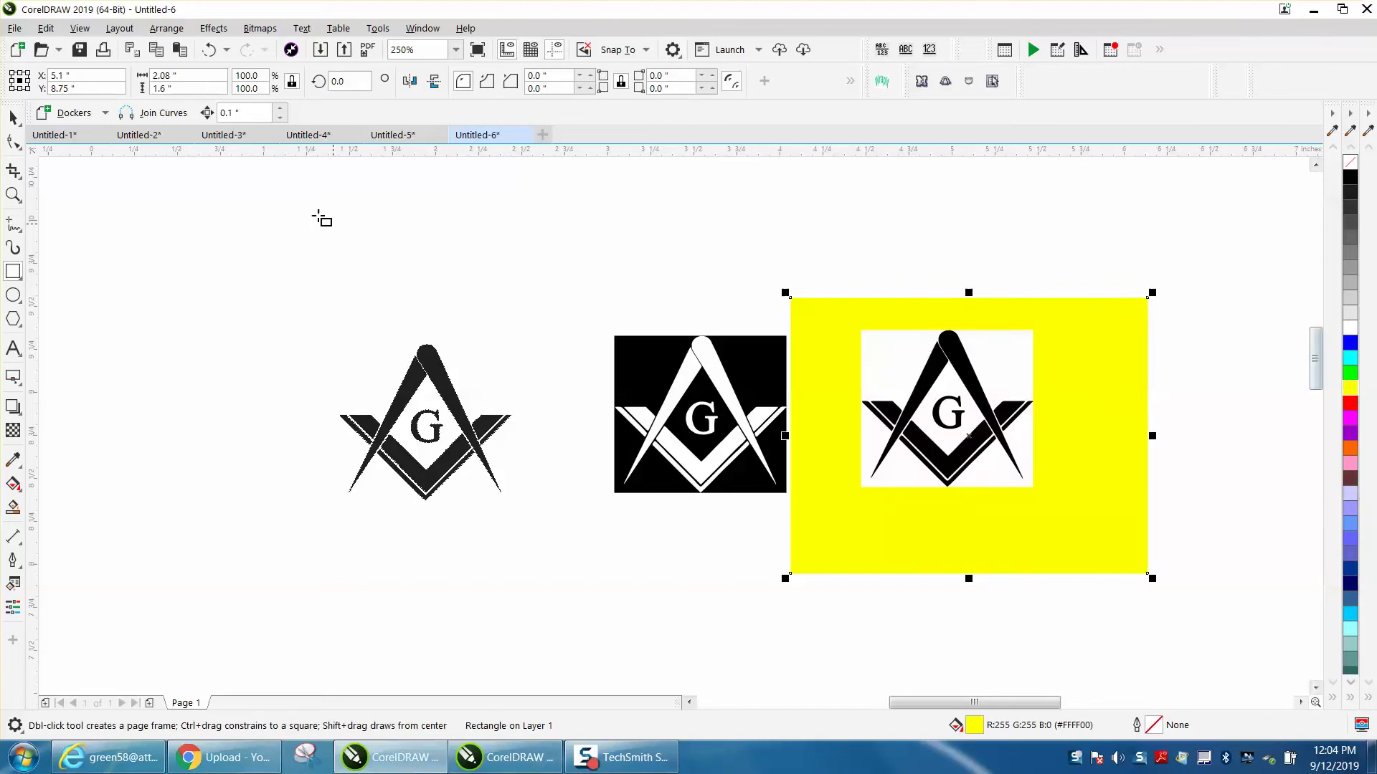
Step: Try moving the grouped trace to the right across the yellow rectangle, and undo the move
{"action": "left_click", "coordinate": [13, 118]}
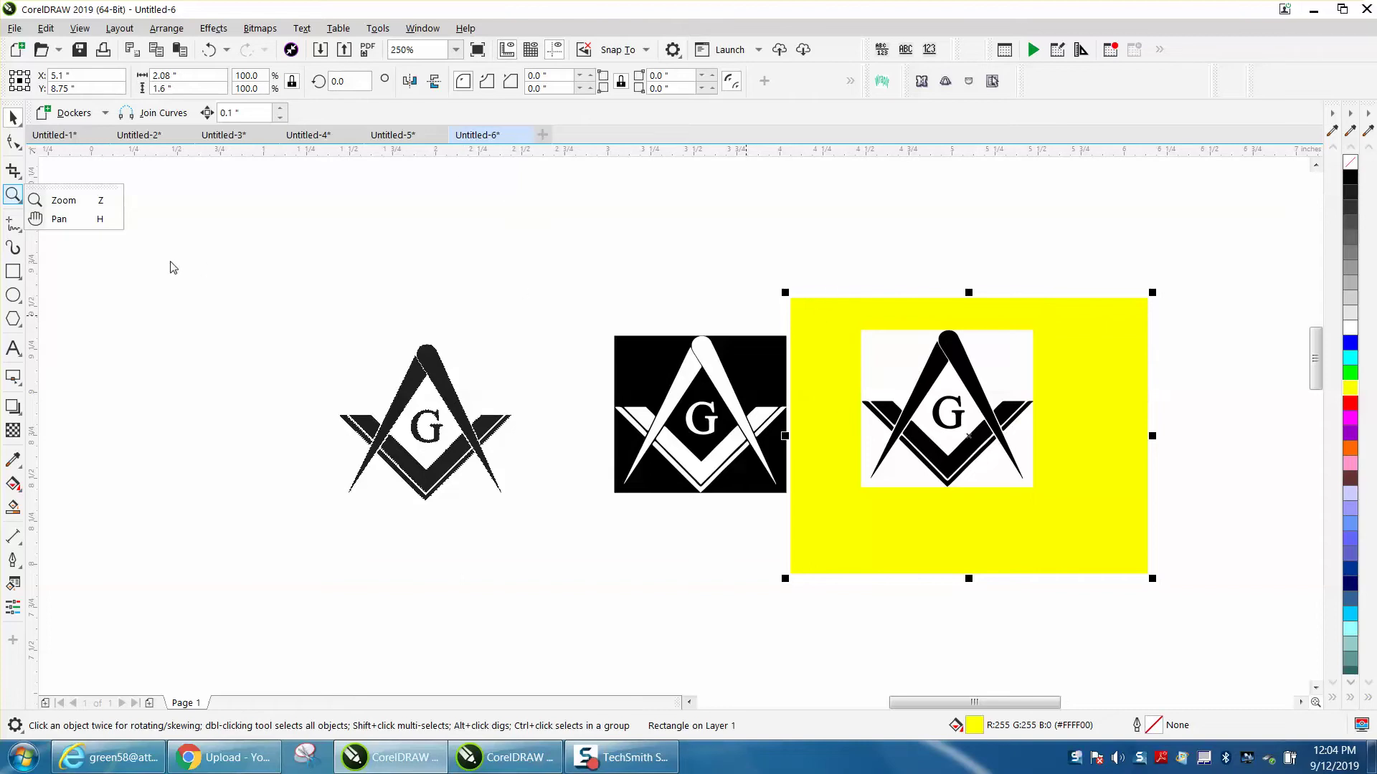
{"action": "left_click", "coordinate": [64, 200]}
{"action": "left_click_drag", "start_coordinate": [823, 298], "coordinate": [1101, 539]}
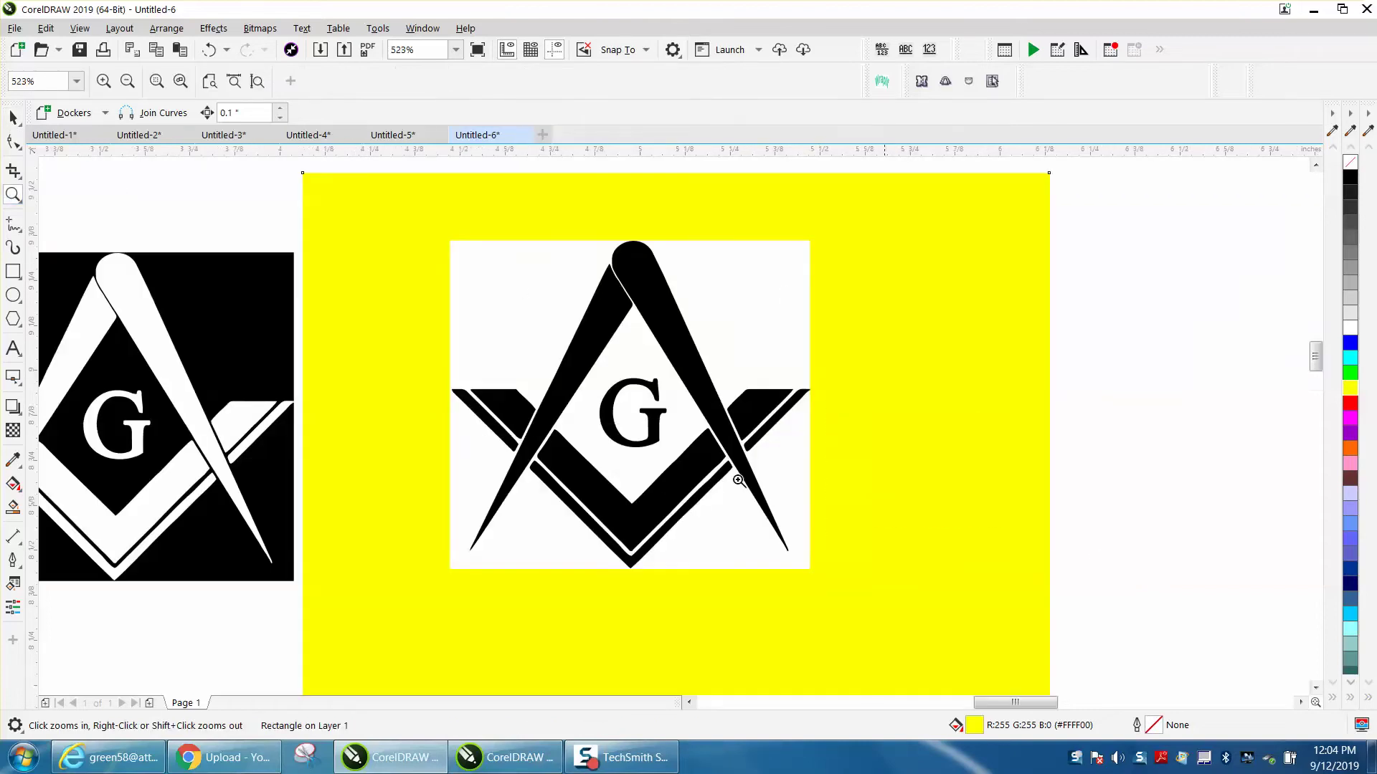
{"action": "left_click", "coordinate": [13, 117]}
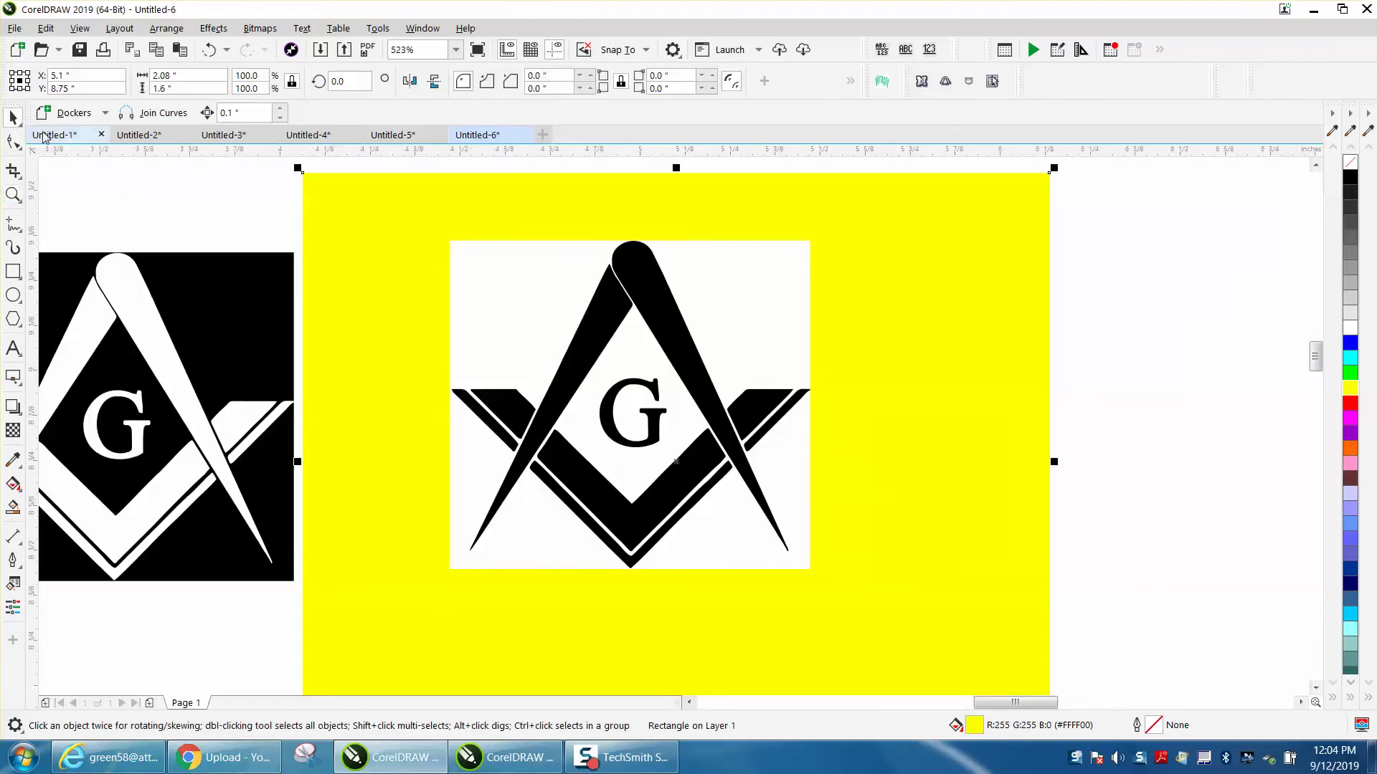
{"action": "left_click", "coordinate": [109, 187]}
{"action": "left_click_drag", "start_coordinate": [664, 324], "coordinate": [914, 324]}
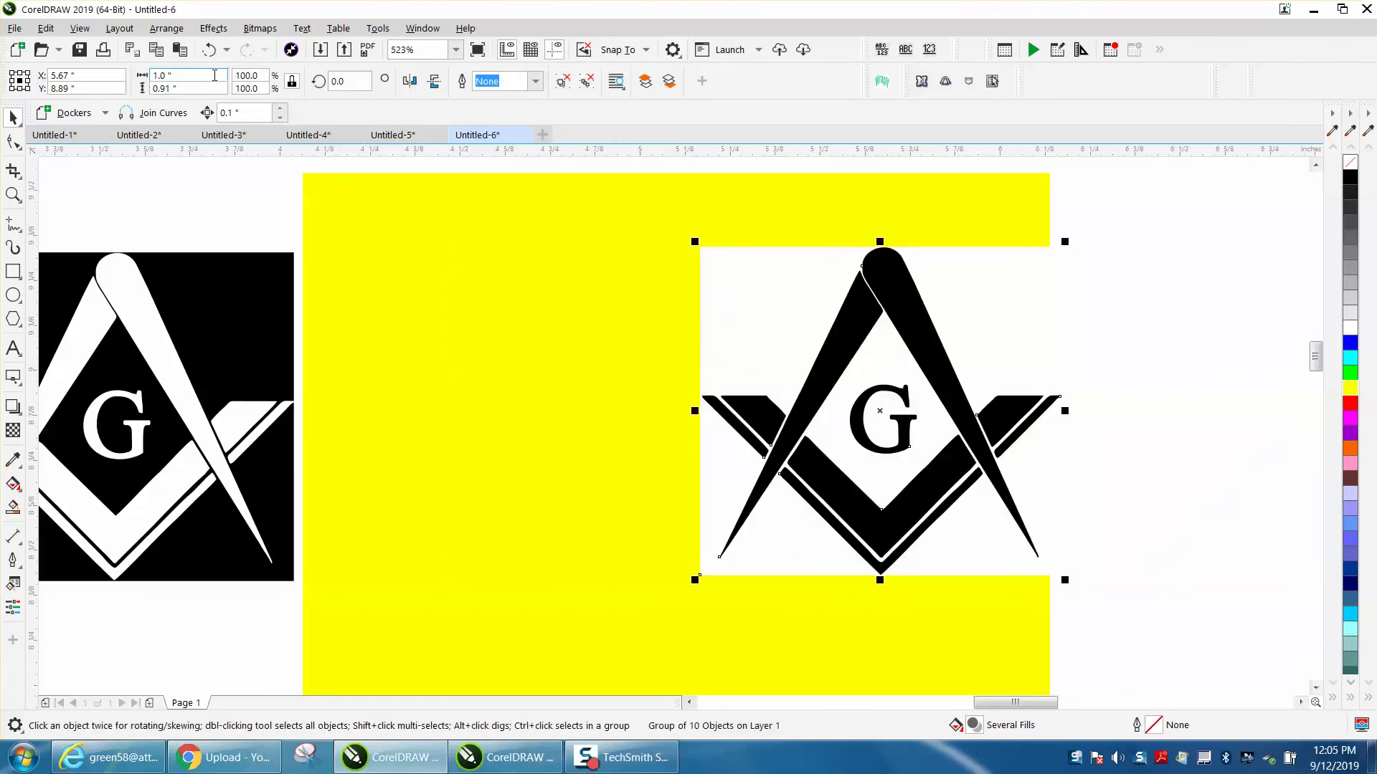
{"action": "left_click", "coordinate": [209, 50]}
Step: Ungroup the traced emblem's objects, test-move its right compass leg to the right, and undo that move
{"action": "left_click", "coordinate": [171, 30]}
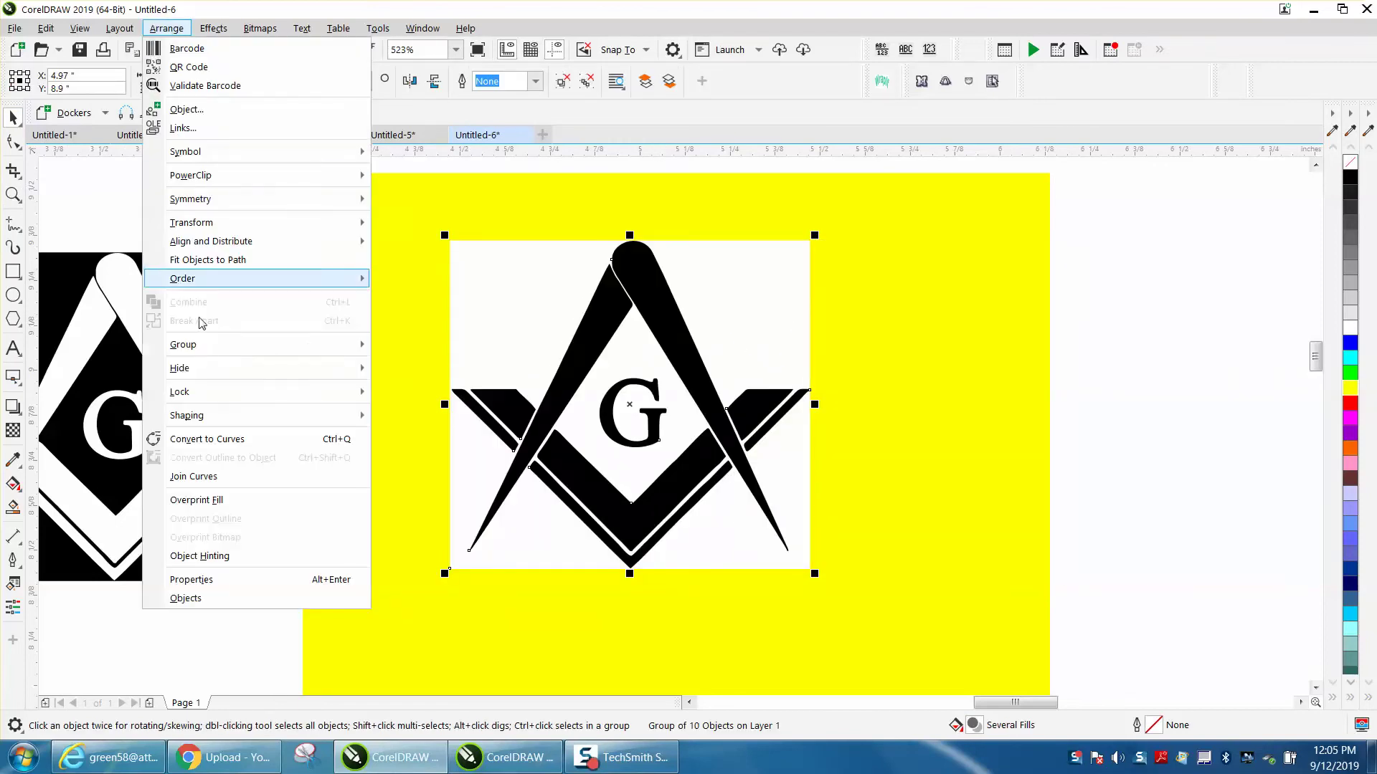
{"action": "left_click", "coordinate": [394, 359]}
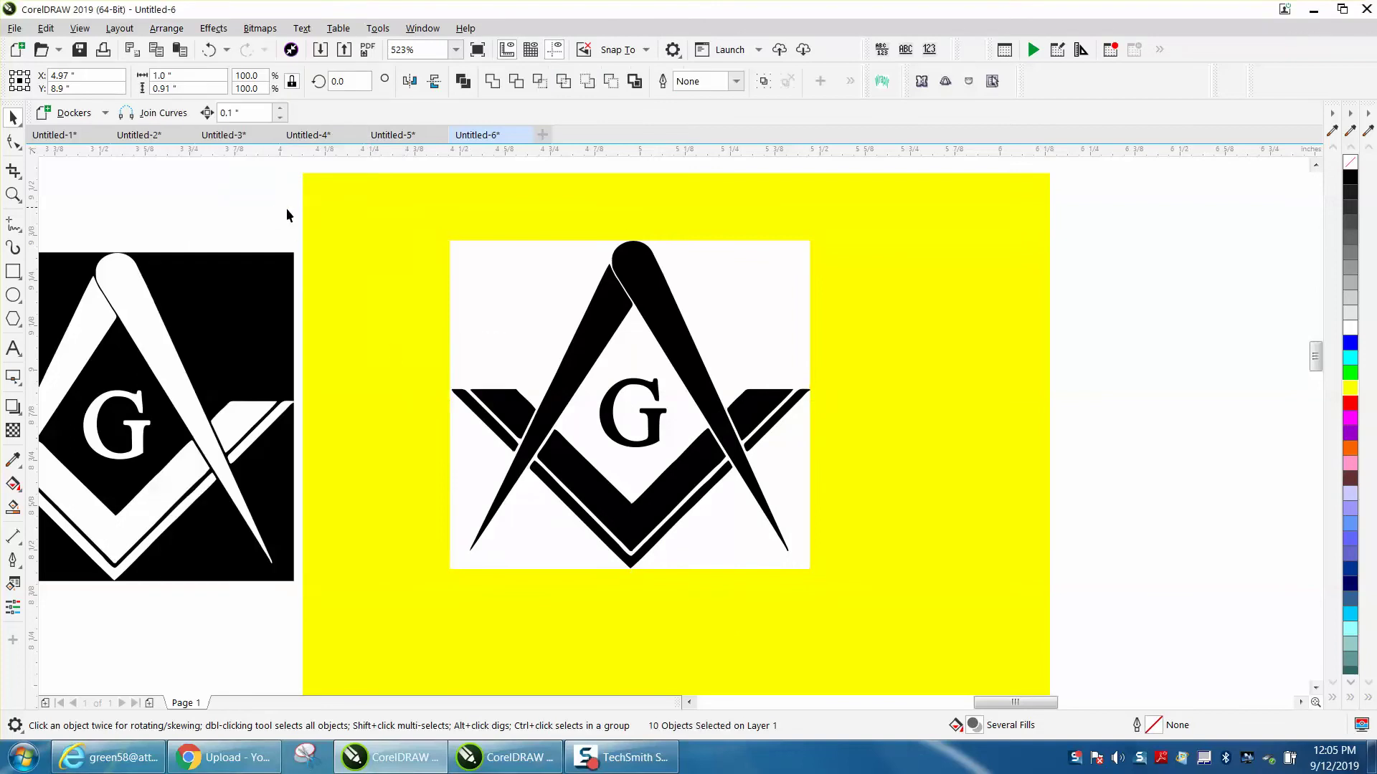
{"action": "left_click", "coordinate": [674, 298]}
{"action": "left_click_drag", "start_coordinate": [678, 304], "coordinate": [838, 296]}
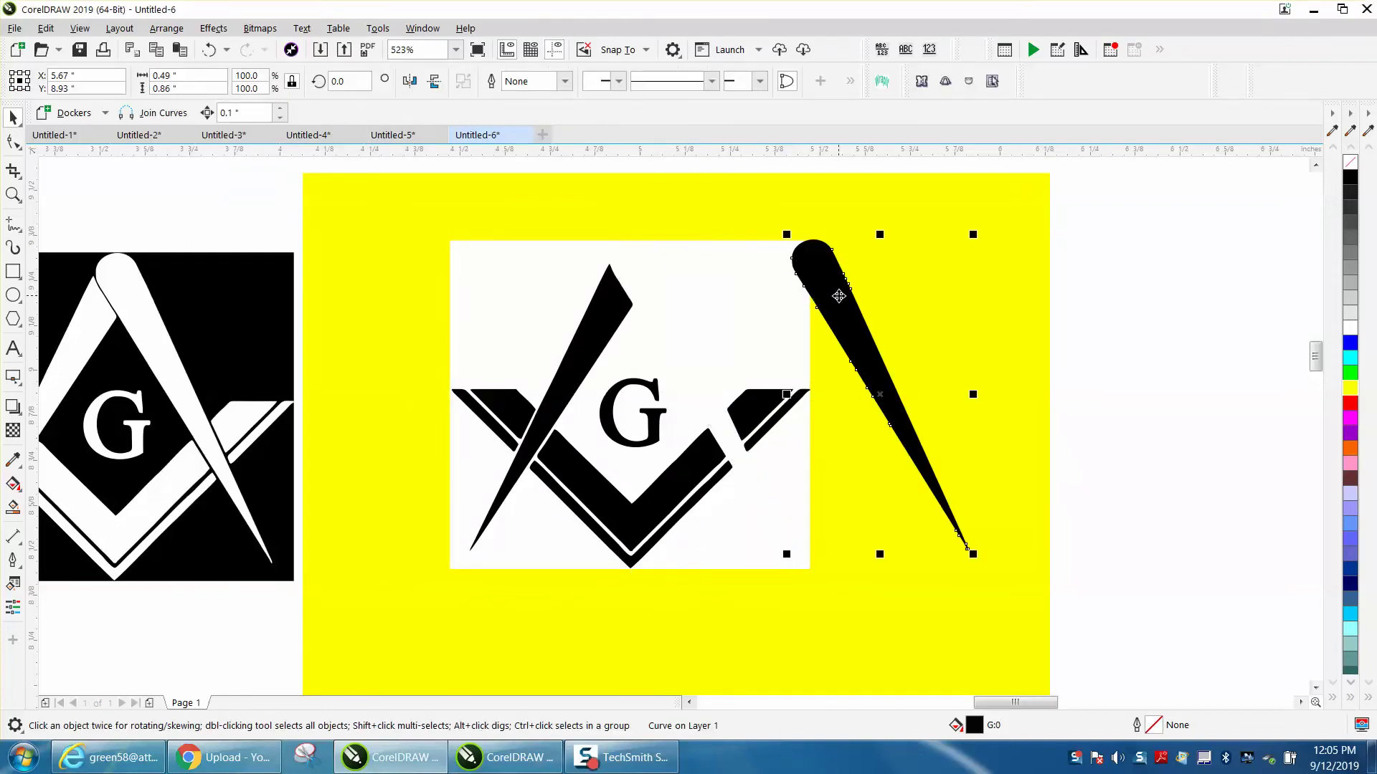
{"action": "left_click", "coordinate": [208, 50]}
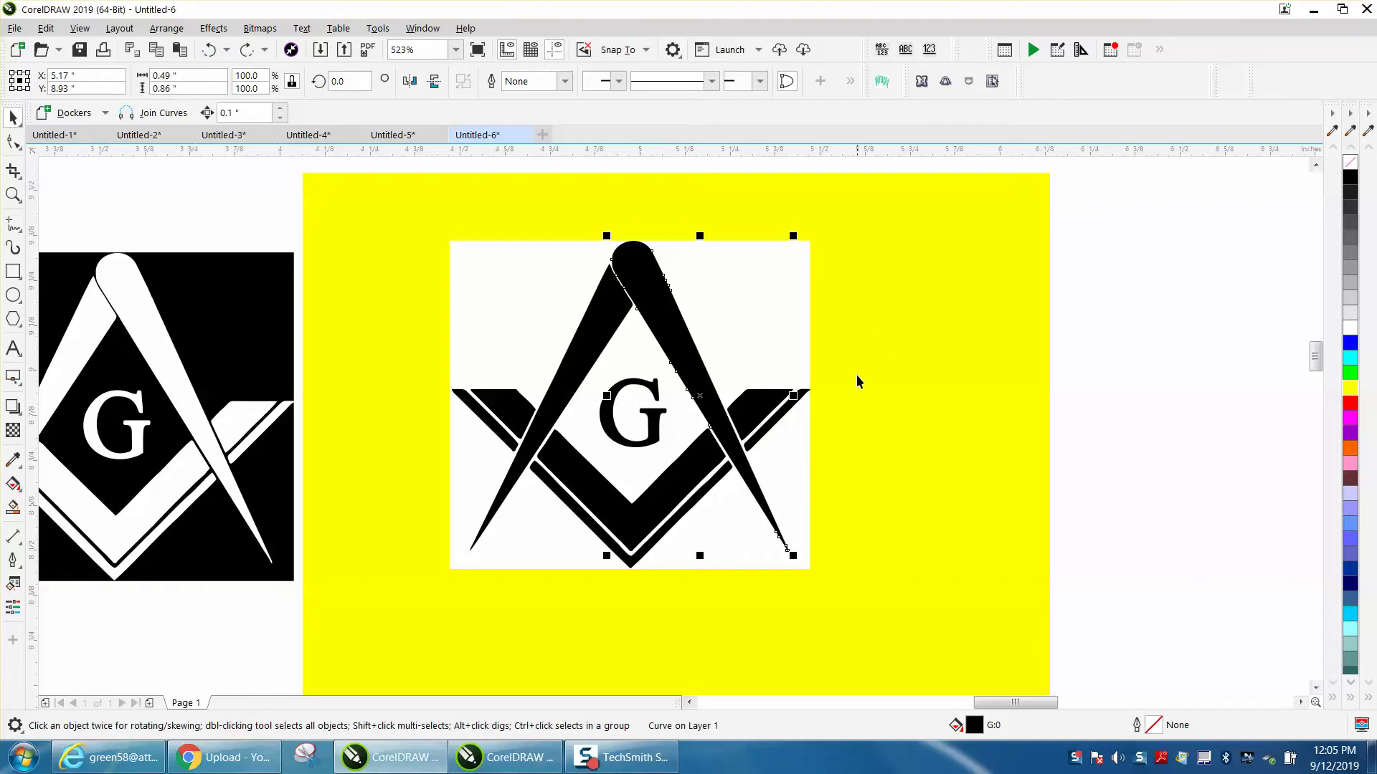
Step: Stretch the yellow rectangle's right edge outward to a width of about 2.7 inches
{"action": "left_click", "coordinate": [1044, 415]}
{"action": "left_click_drag", "start_coordinate": [1057, 462], "coordinate": [1276, 462]}
{"action": "left_click", "coordinate": [1001, 433]}
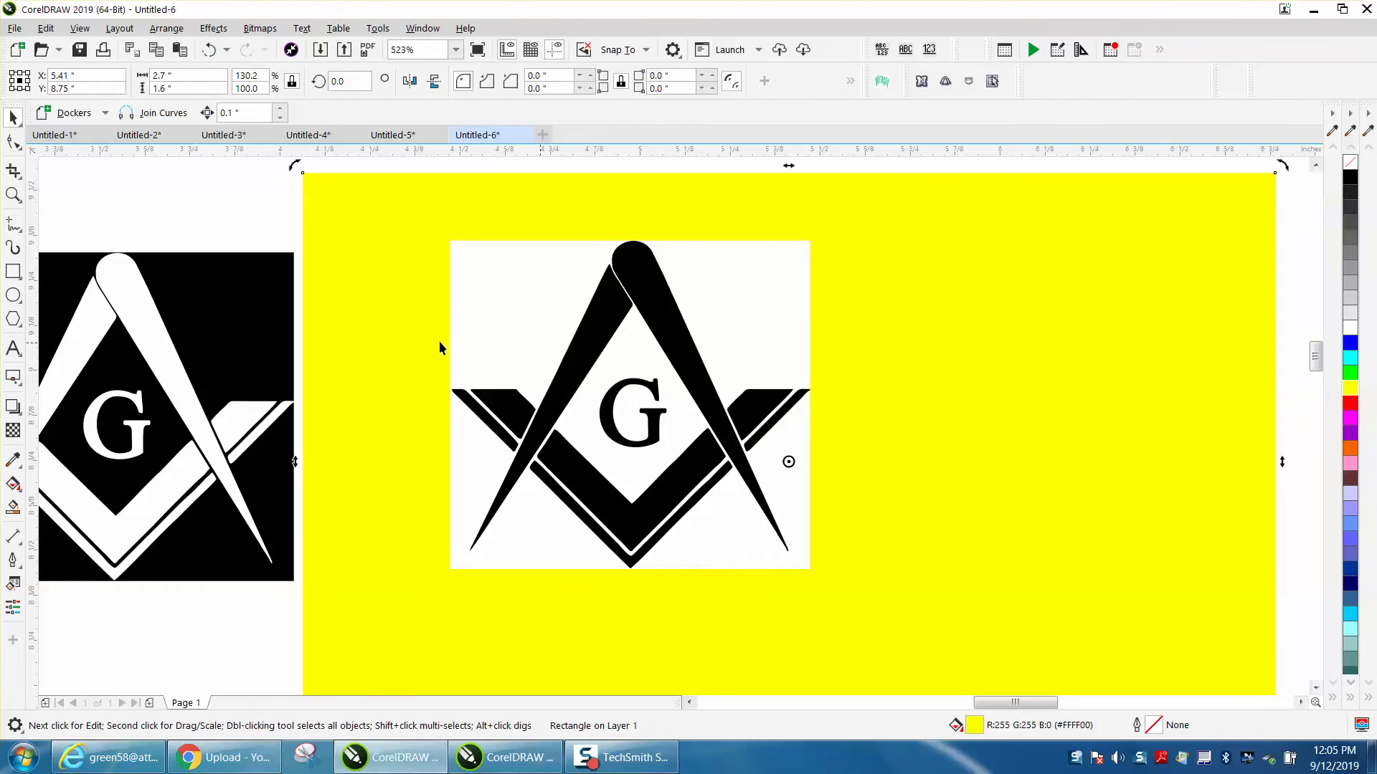
{"action": "left_click", "coordinate": [265, 229]}
{"action": "left_click", "coordinate": [635, 257]}
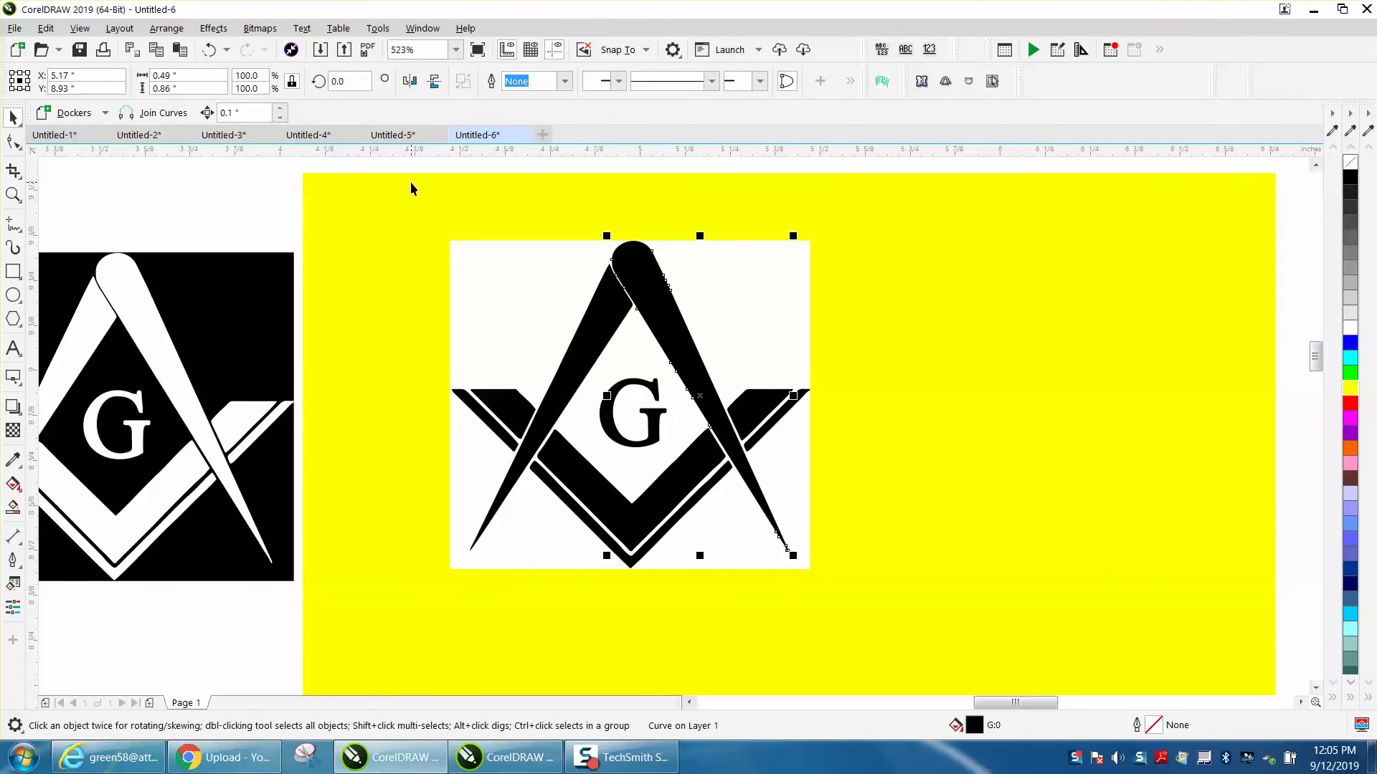
{"action": "left_click_drag", "start_coordinate": [420, 170], "coordinate": [892, 608]}
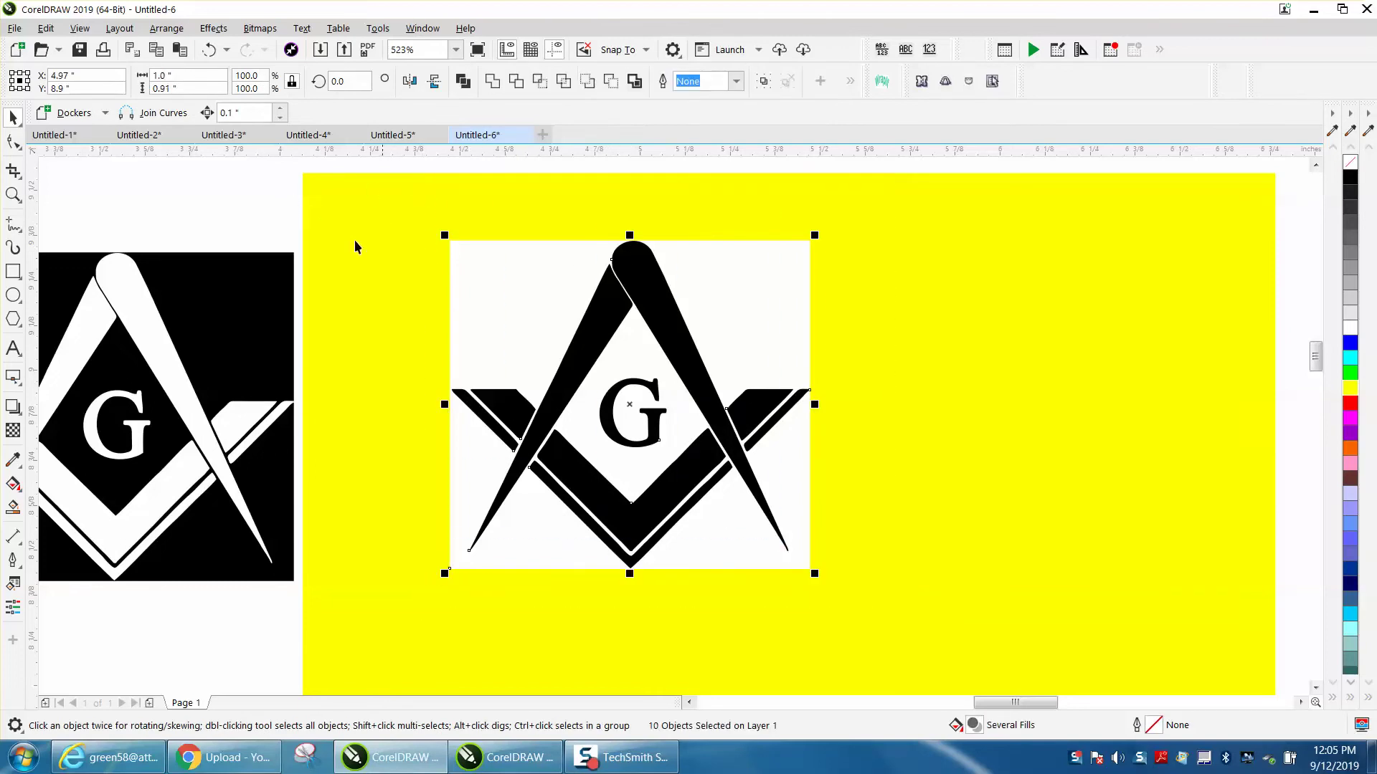
Step: Set the nudge distance to 2 inches and nudge both compass legs of the trace to the right
{"action": "left_click", "coordinate": [185, 172]}
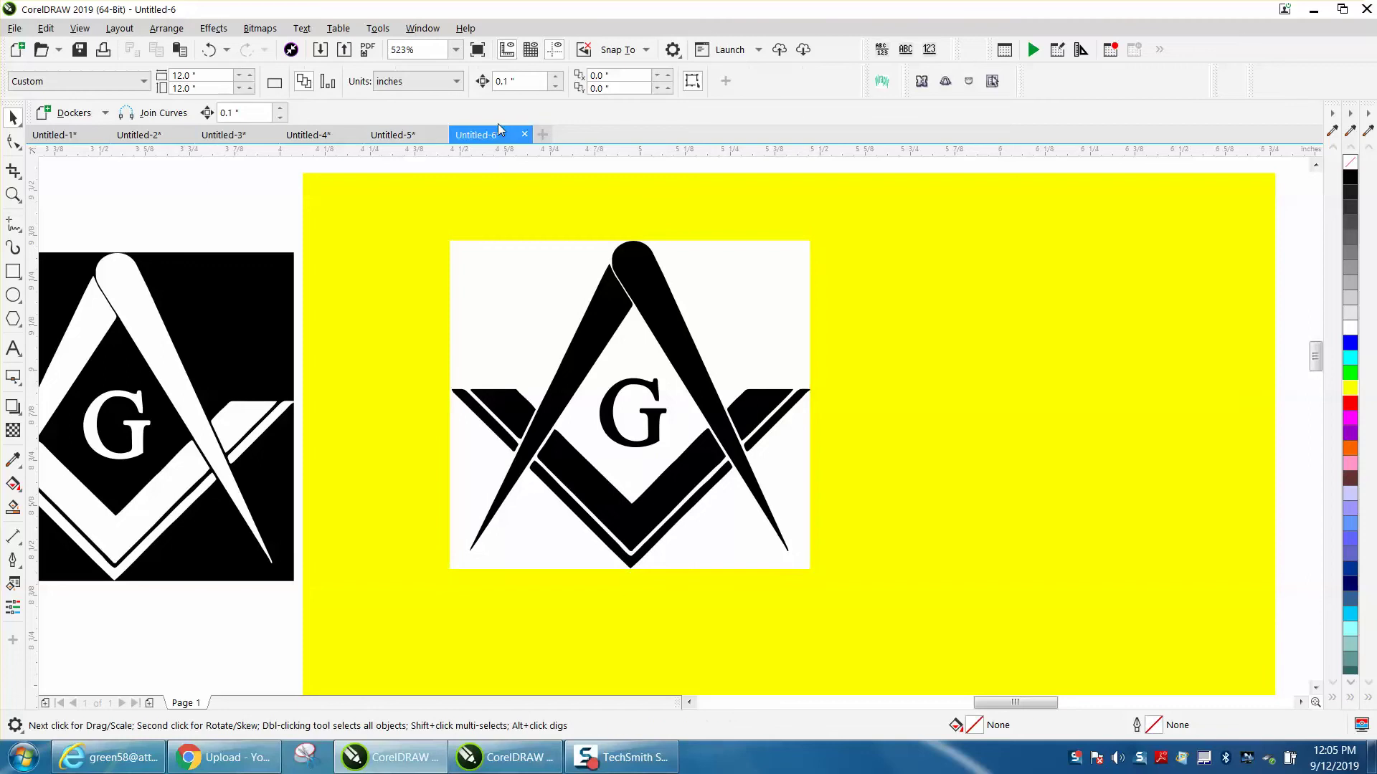
{"action": "double_click", "coordinate": [533, 86]}
{"action": "type", "text": "2"}
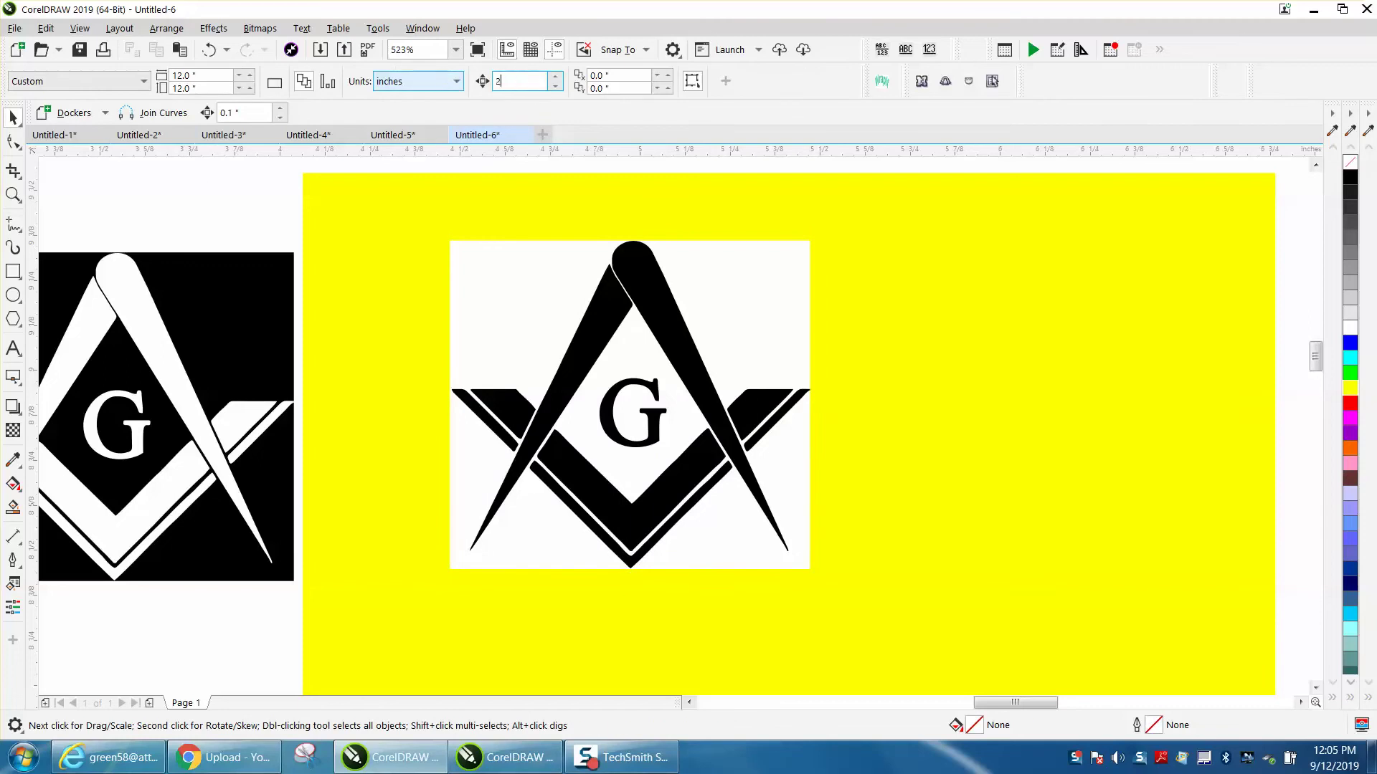
{"action": "left_click", "coordinate": [647, 294]}
{"action": "key", "text": "Right"}
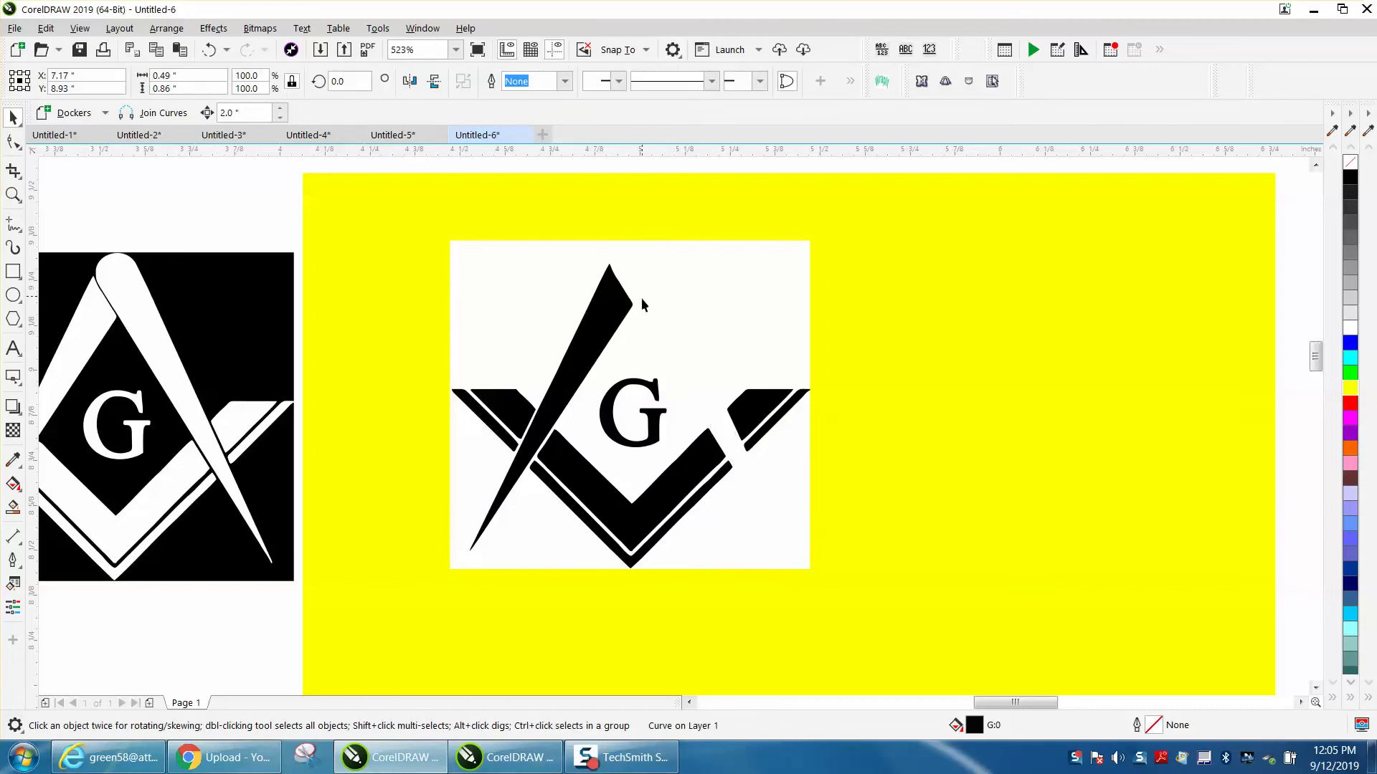
{"action": "left_click", "coordinate": [626, 305]}
{"action": "key", "text": "Right"}
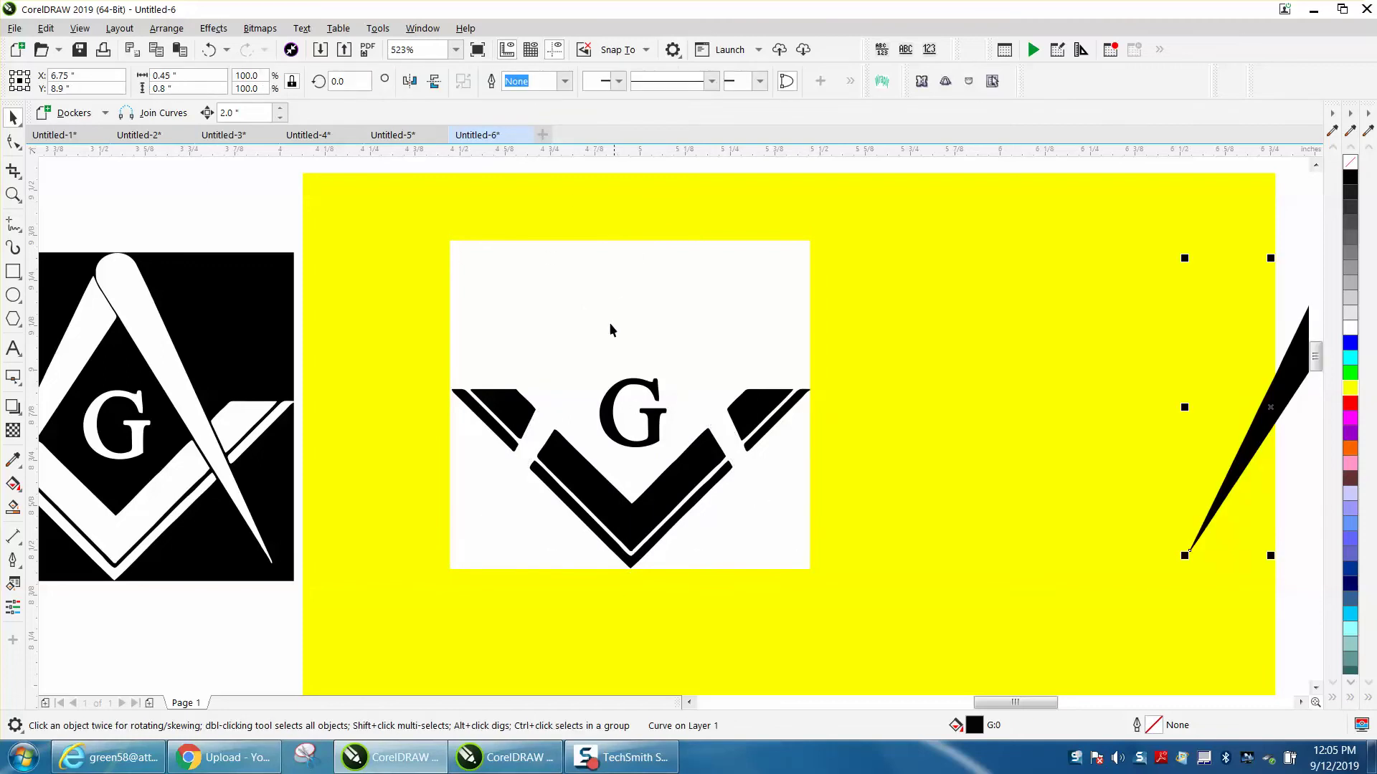
Step: Nudge the remaining black square pieces and the letter G 2 inches to the right, off the white background shape
{"action": "left_click", "coordinate": [521, 408]}
{"action": "key", "text": "Right"}
{"action": "left_click", "coordinate": [506, 439]}
{"action": "key", "text": "Right"}
{"action": "left_click", "coordinate": [572, 464]}
{"action": "key", "text": "Right"}
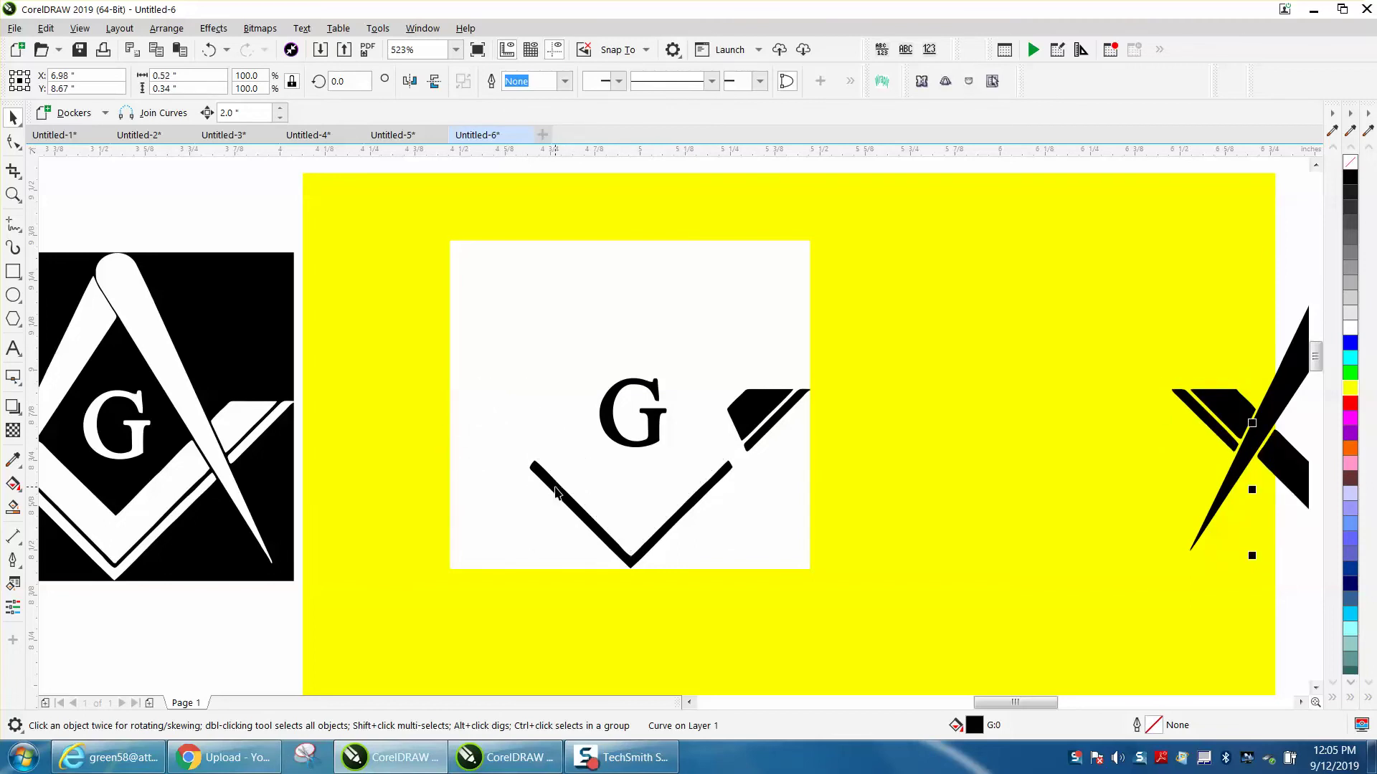
{"action": "left_click", "coordinate": [557, 492]}
{"action": "key", "text": "Right"}
{"action": "left_click", "coordinate": [654, 430]}
{"action": "key", "text": "Right"}
{"action": "left_click", "coordinate": [752, 412]}
{"action": "key", "text": "Right"}
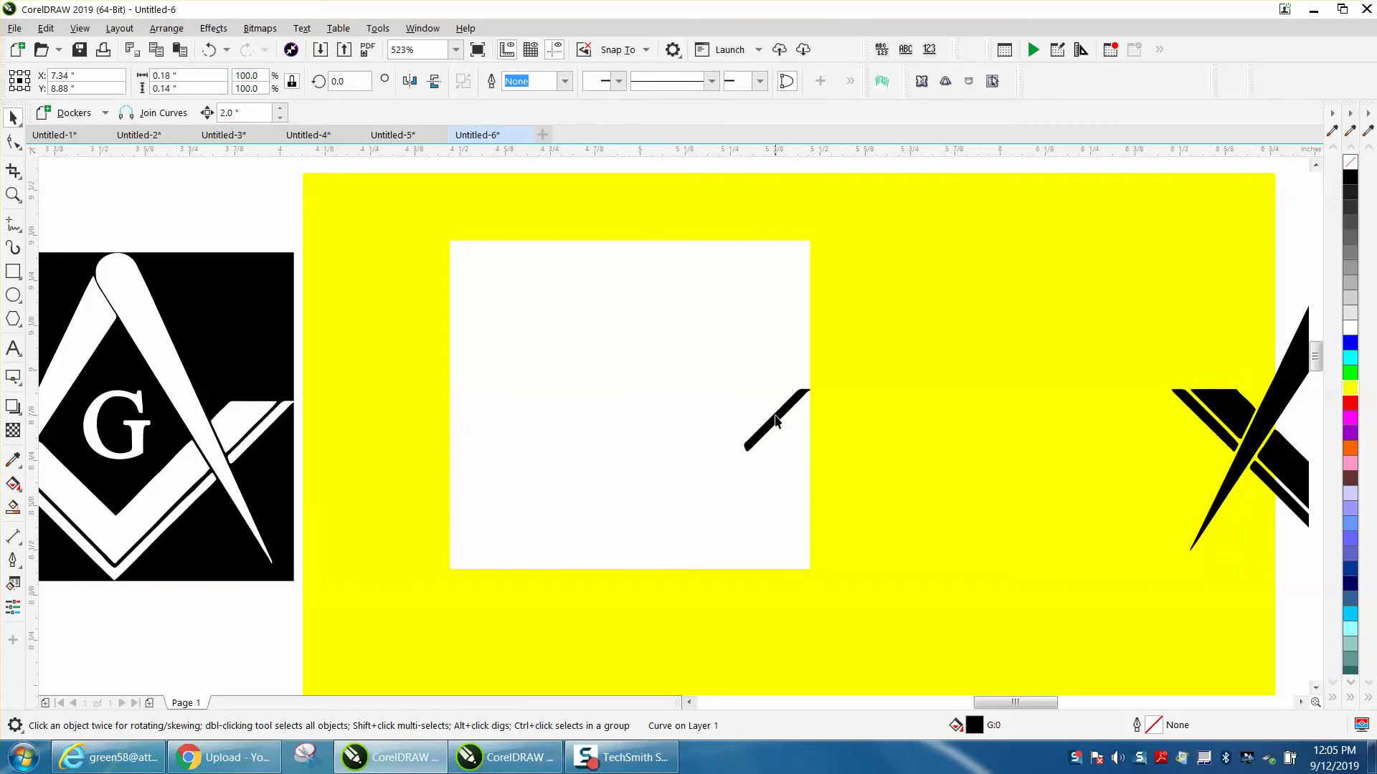
{"action": "scroll", "coordinate": [708, 394], "scroll_direction": "down", "scroll_amount": 3}
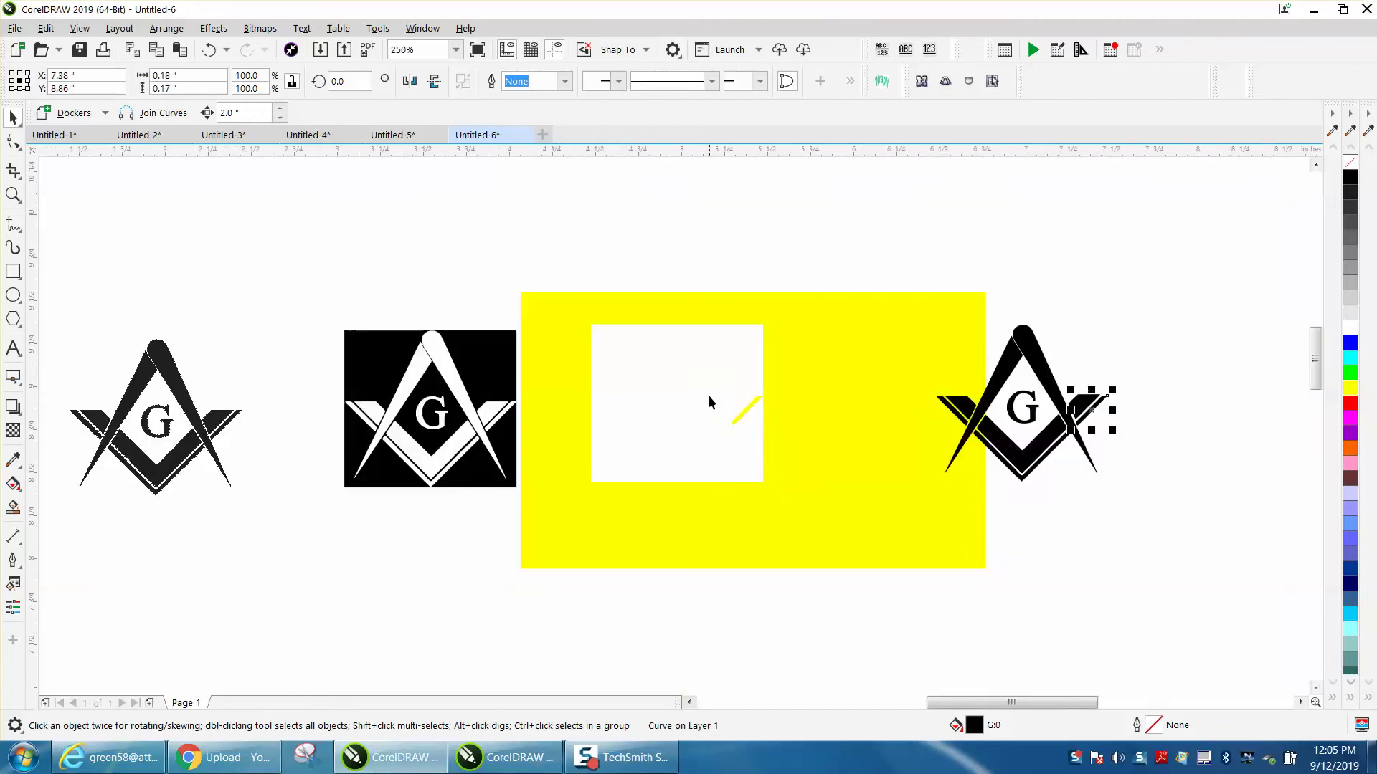
Step: Select all the moved emblem pieces together and fill them white
{"action": "left_click_drag", "start_coordinate": [1150, 294], "coordinate": [1156, 357]}
{"action": "left_click_drag", "start_coordinate": [945, 502], "coordinate": [901, 506]}
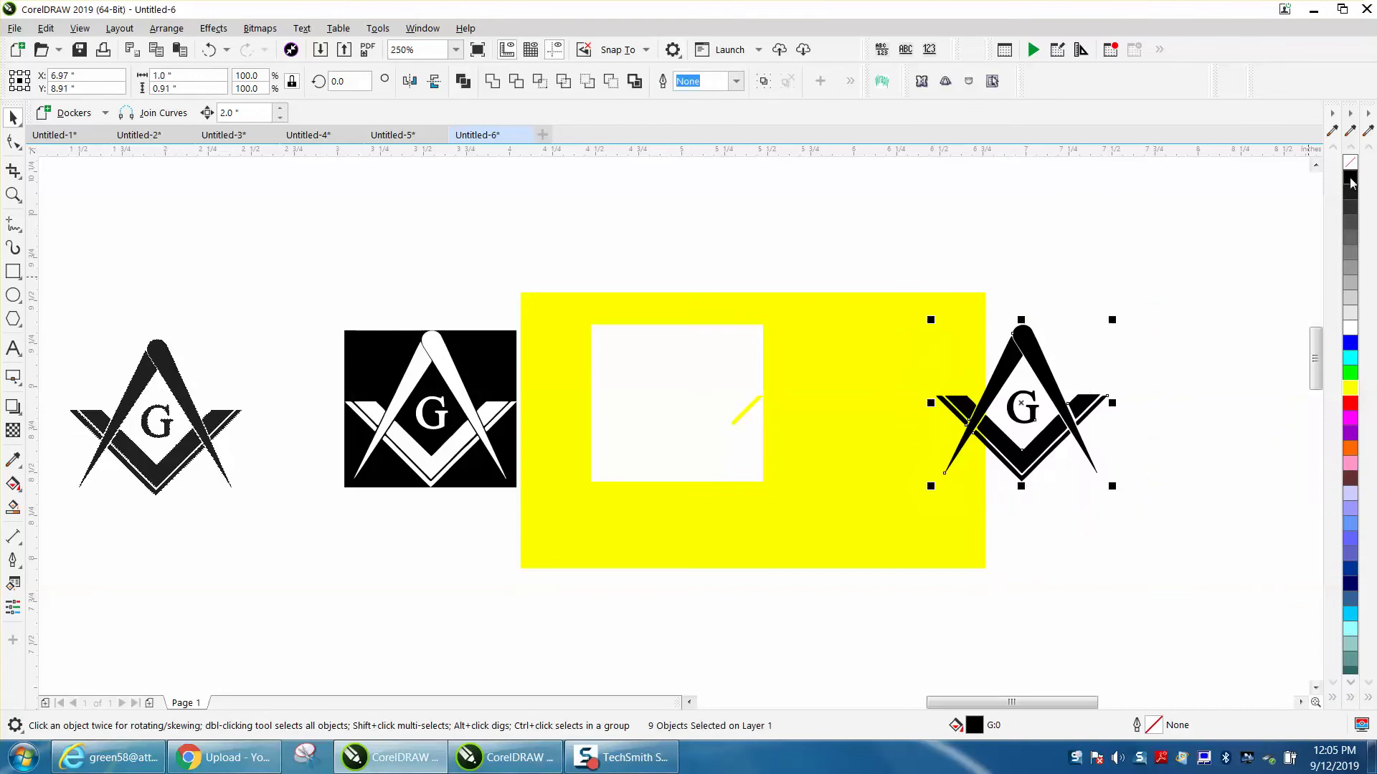
{"action": "left_click", "coordinate": [1349, 331]}
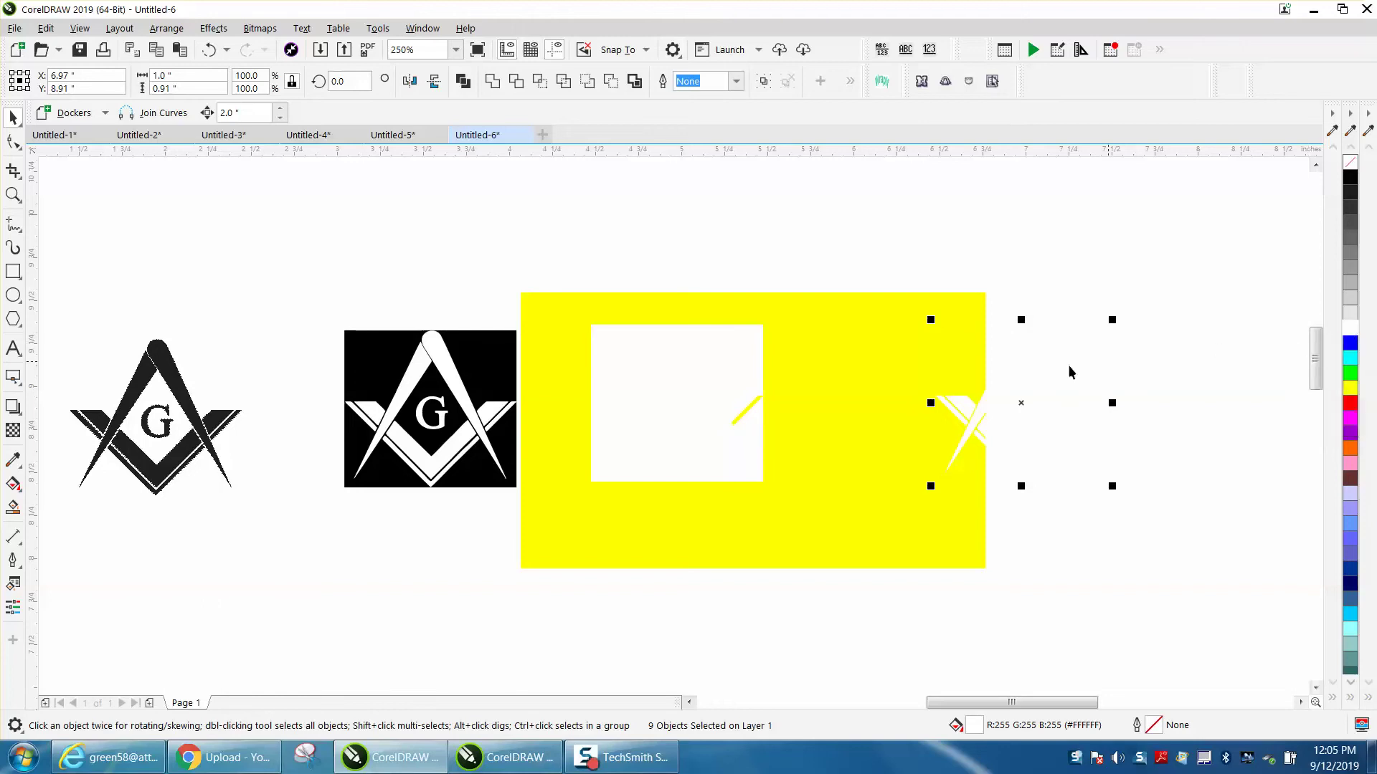
Step: Fill the trace's white background shape on the yellow rectangle with black and deselect it
{"action": "left_click", "coordinate": [728, 389]}
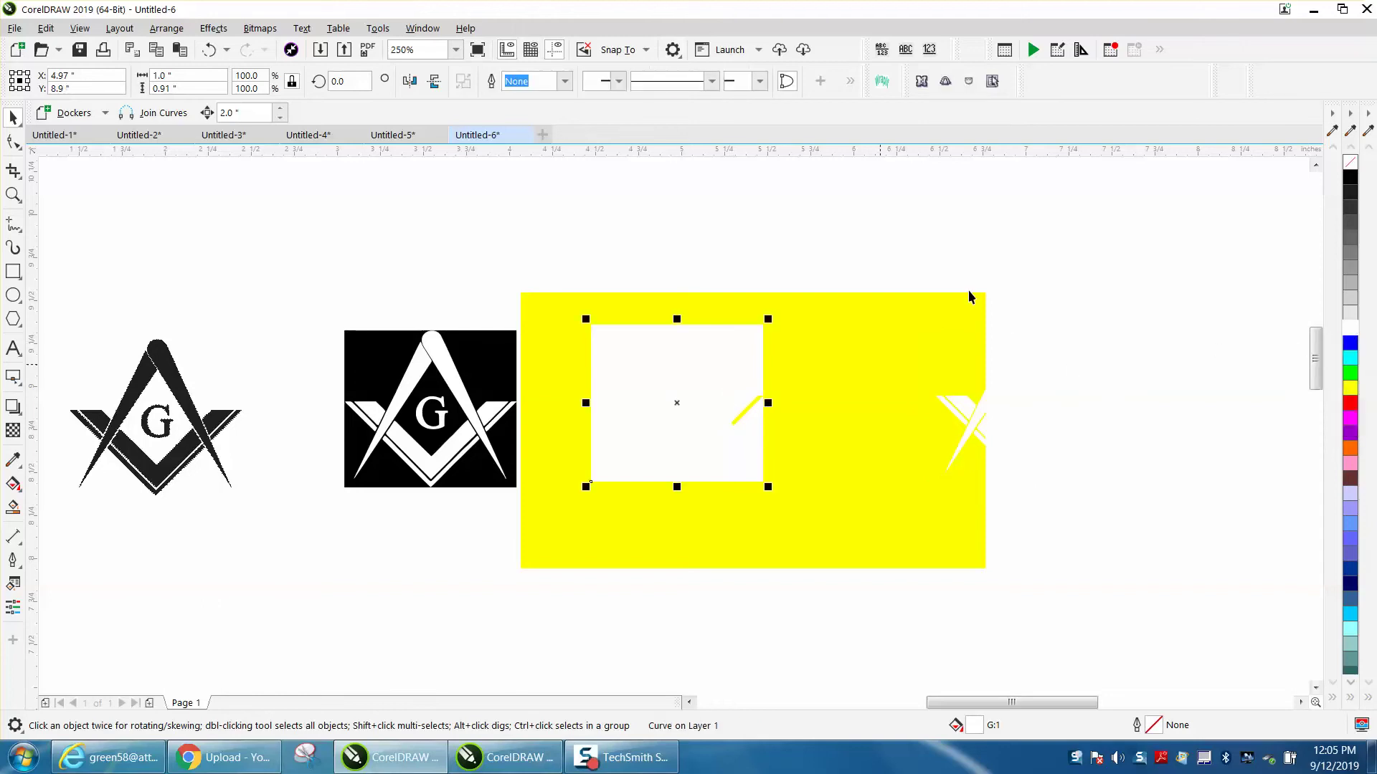
{"action": "left_click", "coordinate": [1349, 178]}
{"action": "left_click", "coordinate": [806, 235]}
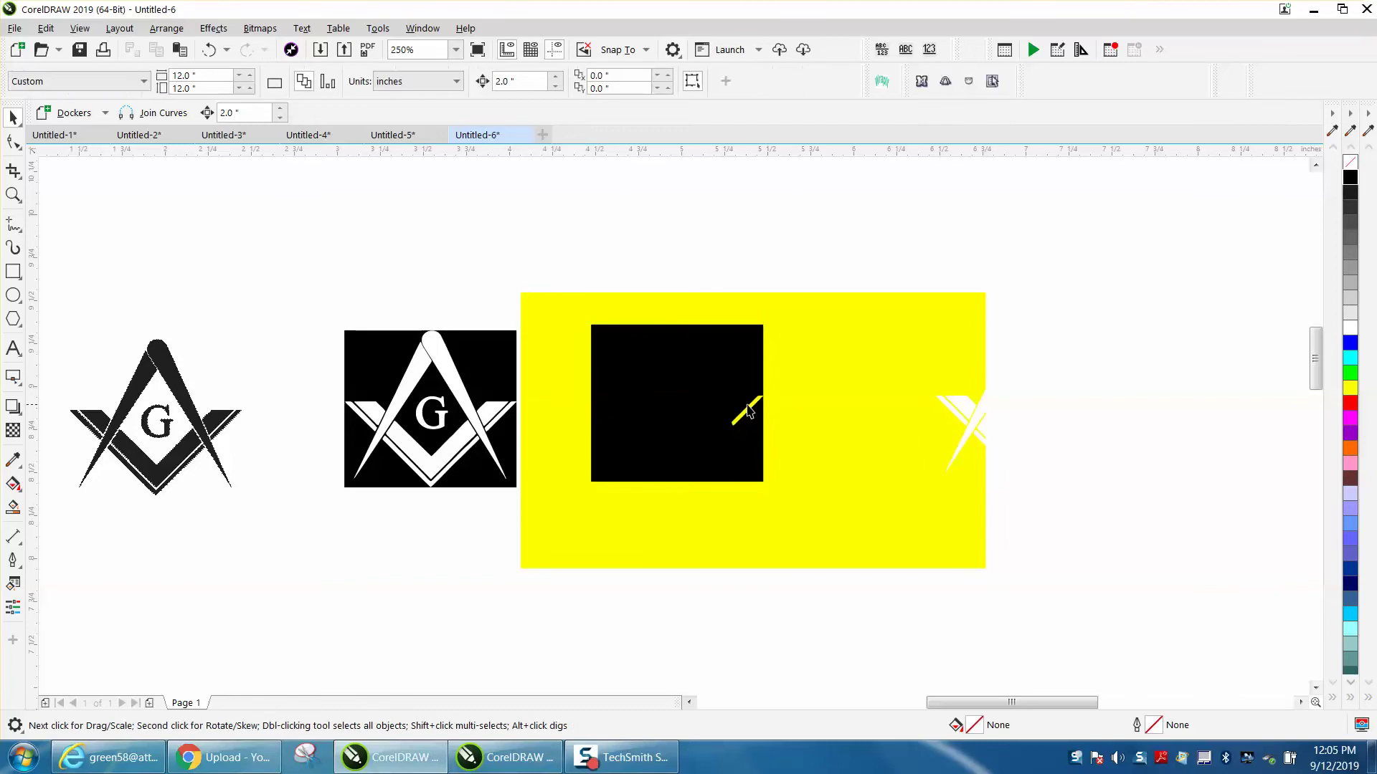
Step: Try moving the black background shape to the right across the yellow rectangle, and undo the move
{"action": "left_click", "coordinate": [750, 409]}
{"action": "left_click_drag", "start_coordinate": [750, 409], "coordinate": [841, 411]}
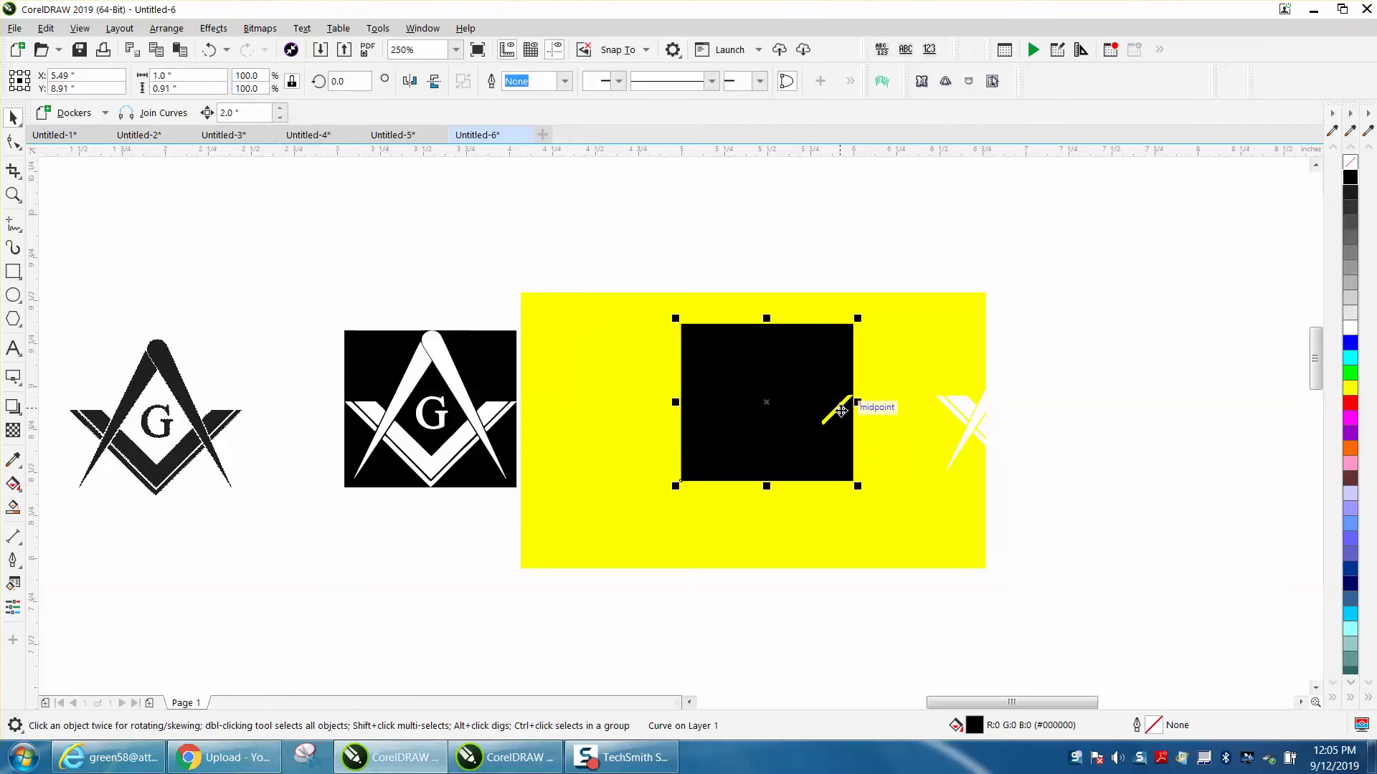
{"action": "left_click", "coordinate": [204, 50]}
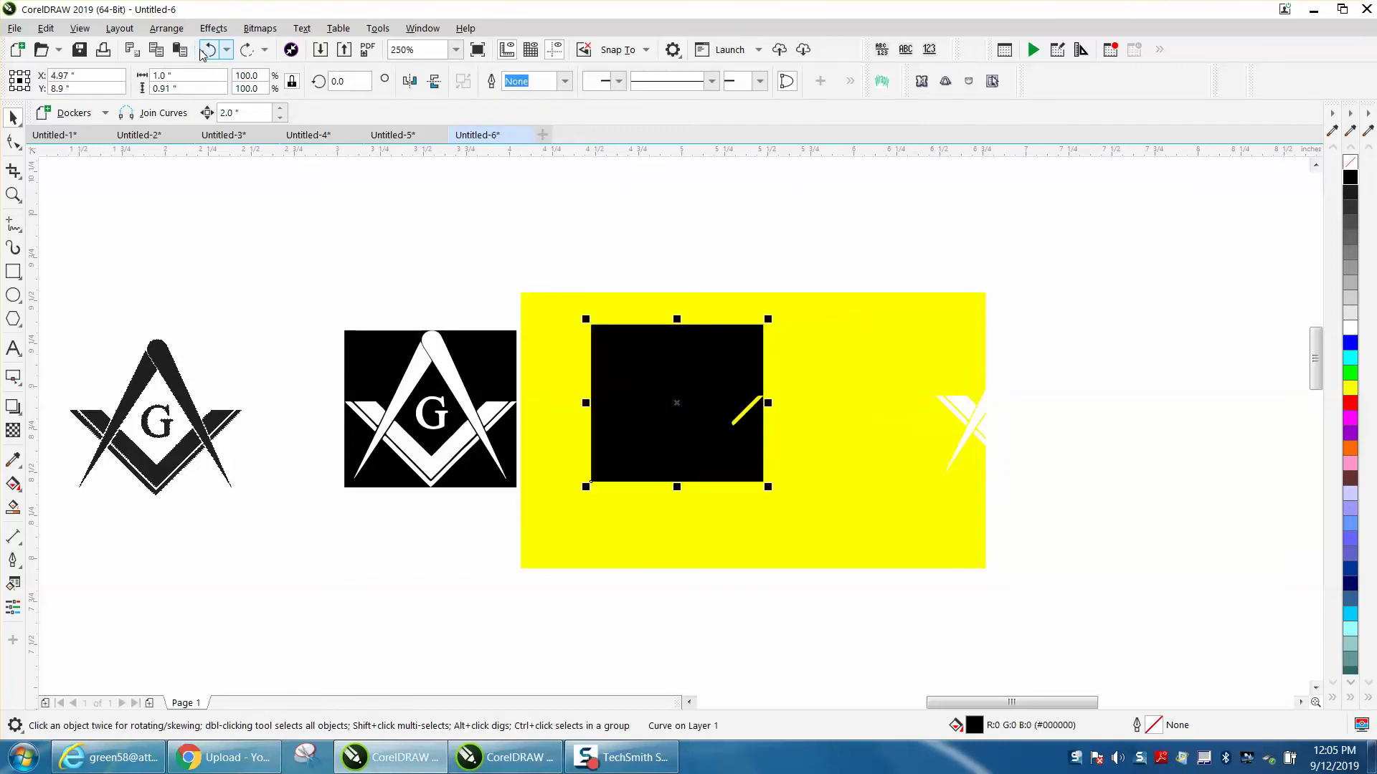
Step: Undo the attempted move and the black fill of the trace's background shape, and reselect the shape
{"action": "left_click", "coordinate": [205, 50]}
{"action": "left_click", "coordinate": [205, 50]}
{"action": "left_click", "coordinate": [736, 268]}
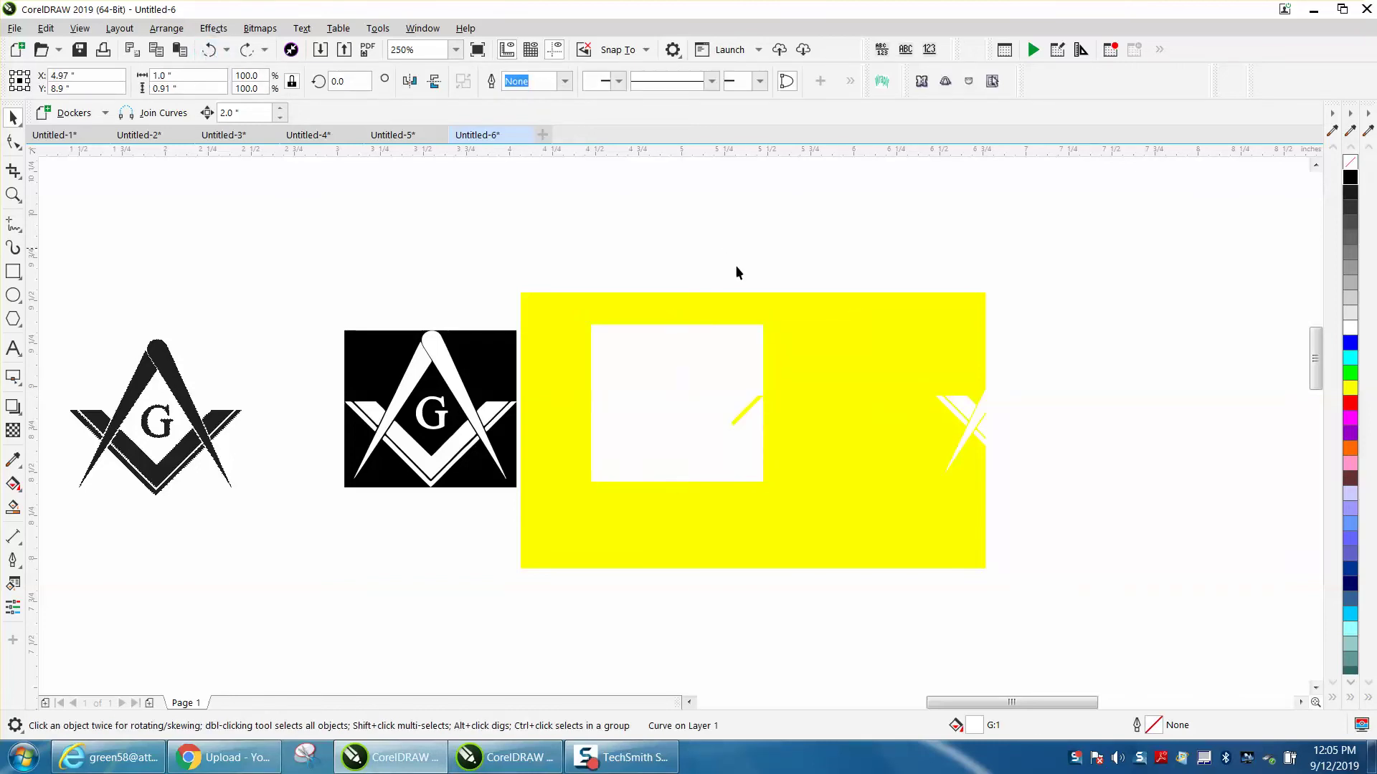
{"action": "left_click", "coordinate": [753, 405]}
{"action": "left_click", "coordinate": [167, 28]}
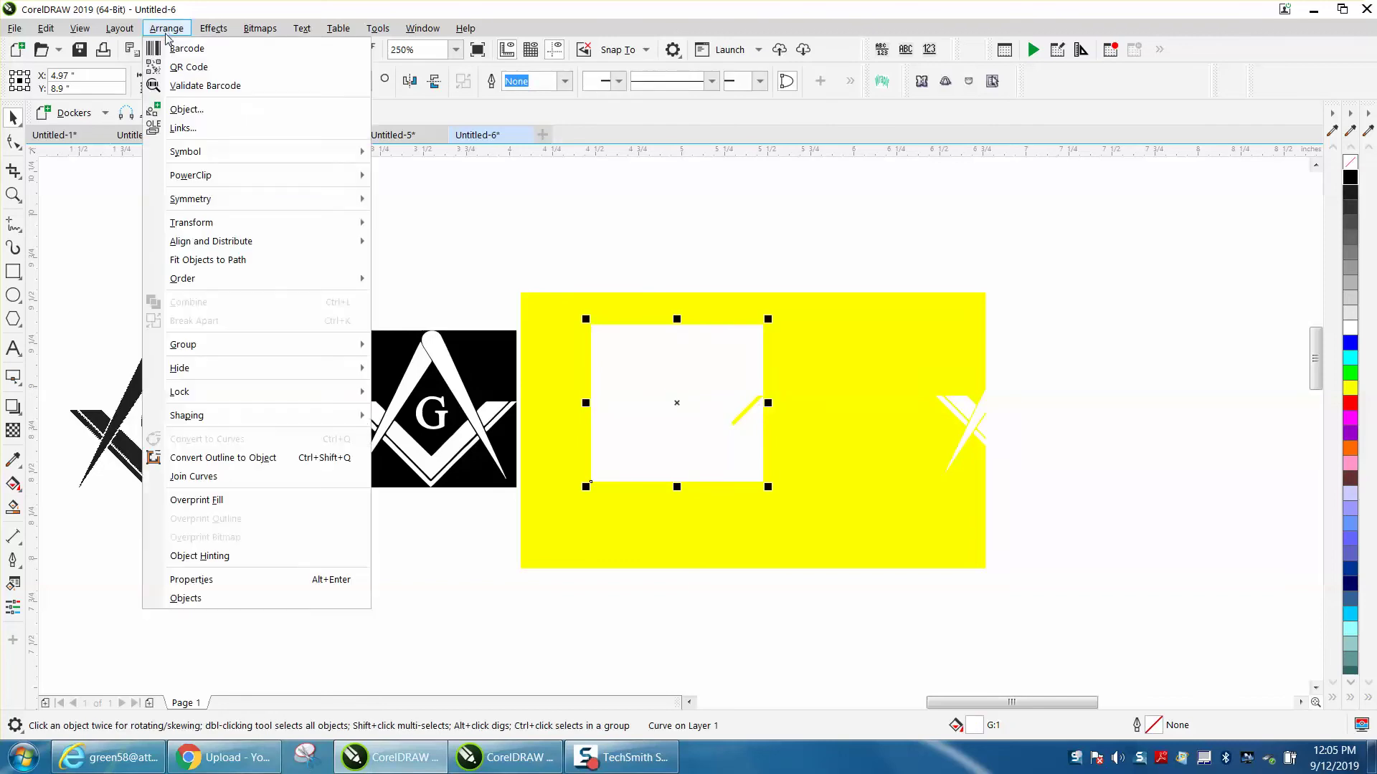
{"action": "left_click", "coordinate": [482, 226]}
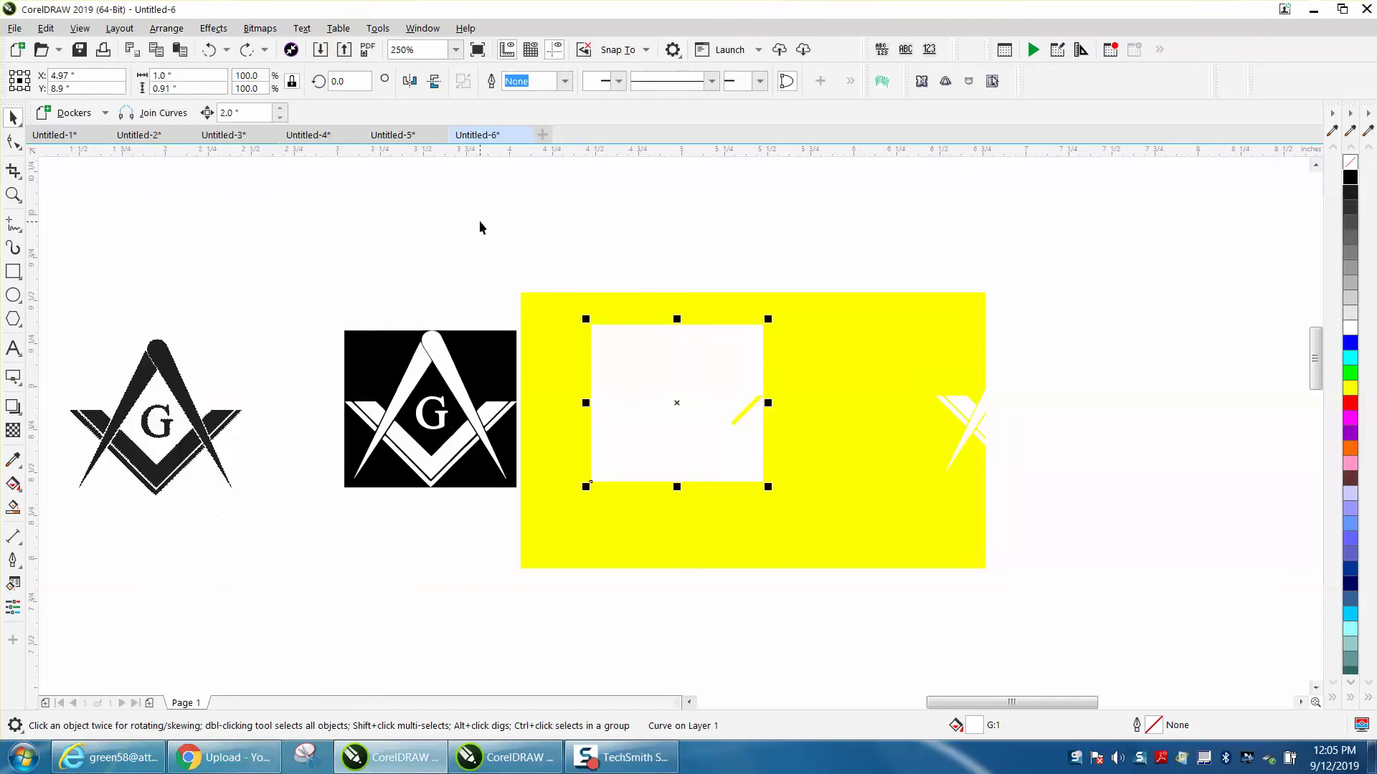
{"action": "left_click", "coordinate": [733, 367]}
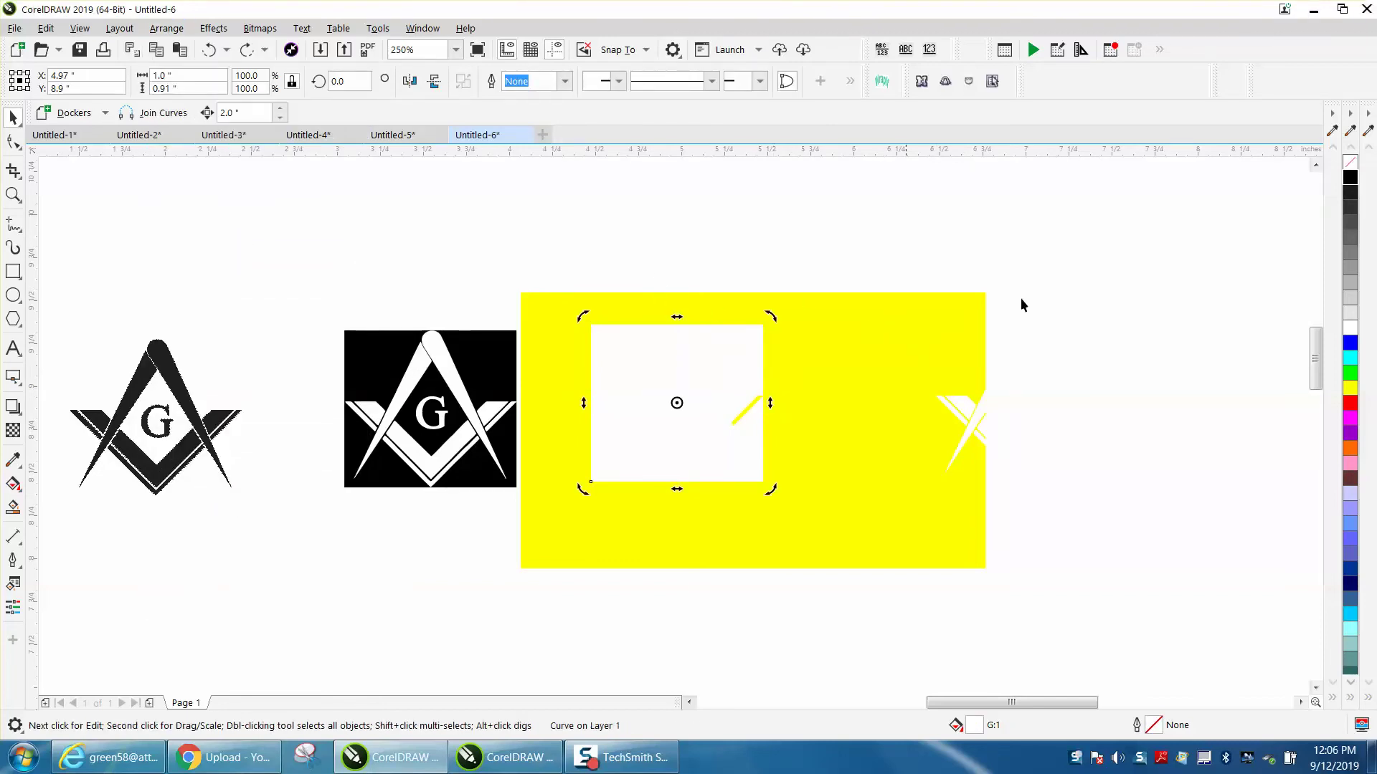
Step: Fill the background shape black, then move the white emblem pieces 2 inches left back onto it and deselect them
{"action": "left_click", "coordinate": [1349, 179]}
{"action": "left_click_drag", "start_coordinate": [979, 276], "coordinate": [981, 430]}
{"action": "left_click_drag", "start_coordinate": [1258, 590], "coordinate": [1257, 587]}
{"action": "key", "text": "ctrl+z"}
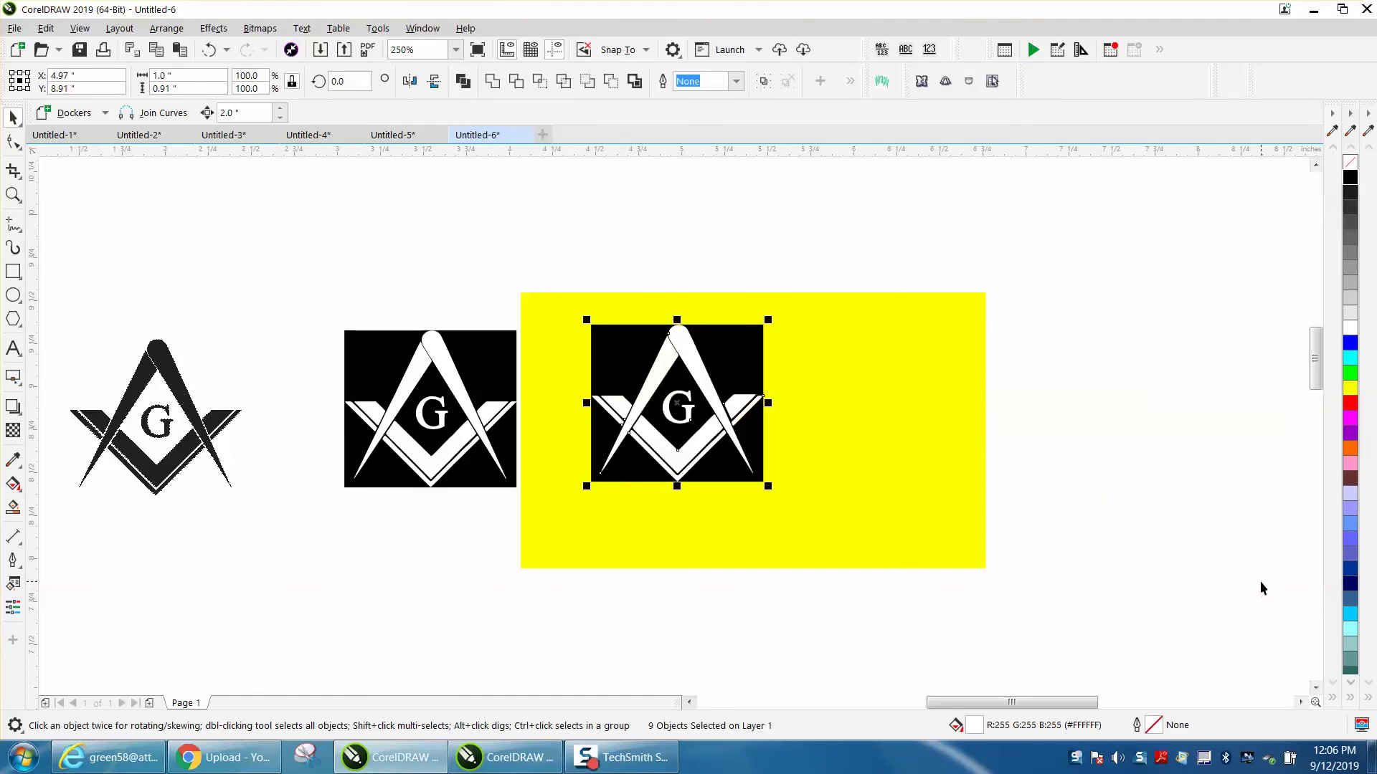
{"action": "left_click", "coordinate": [1130, 378]}
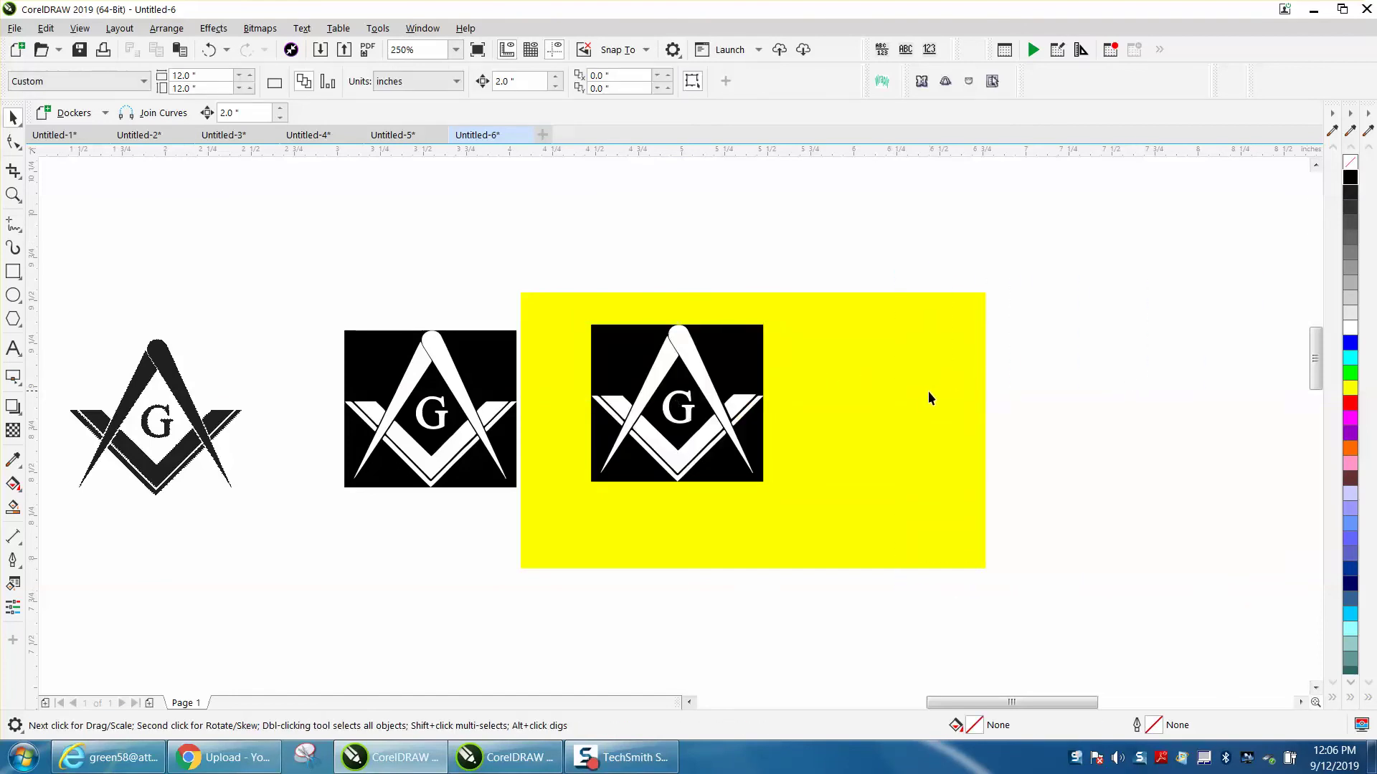
Step: Remove the fill from the right compass leg of the emblem on the yellow rectangle and give it a red outline
{"action": "left_click", "coordinate": [12, 195]}
{"action": "left_click_drag", "start_coordinate": [560, 300], "coordinate": [938, 524]}
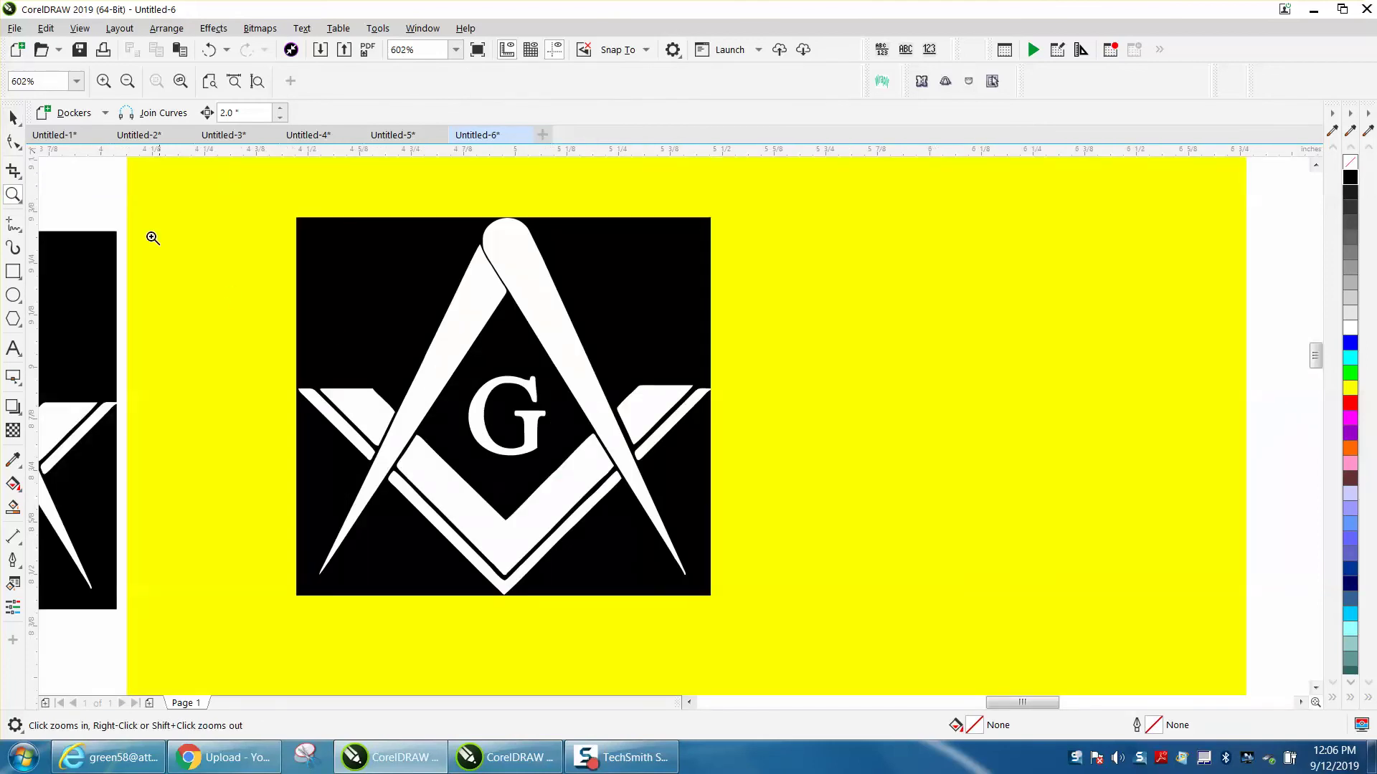
{"action": "left_click", "coordinate": [13, 117]}
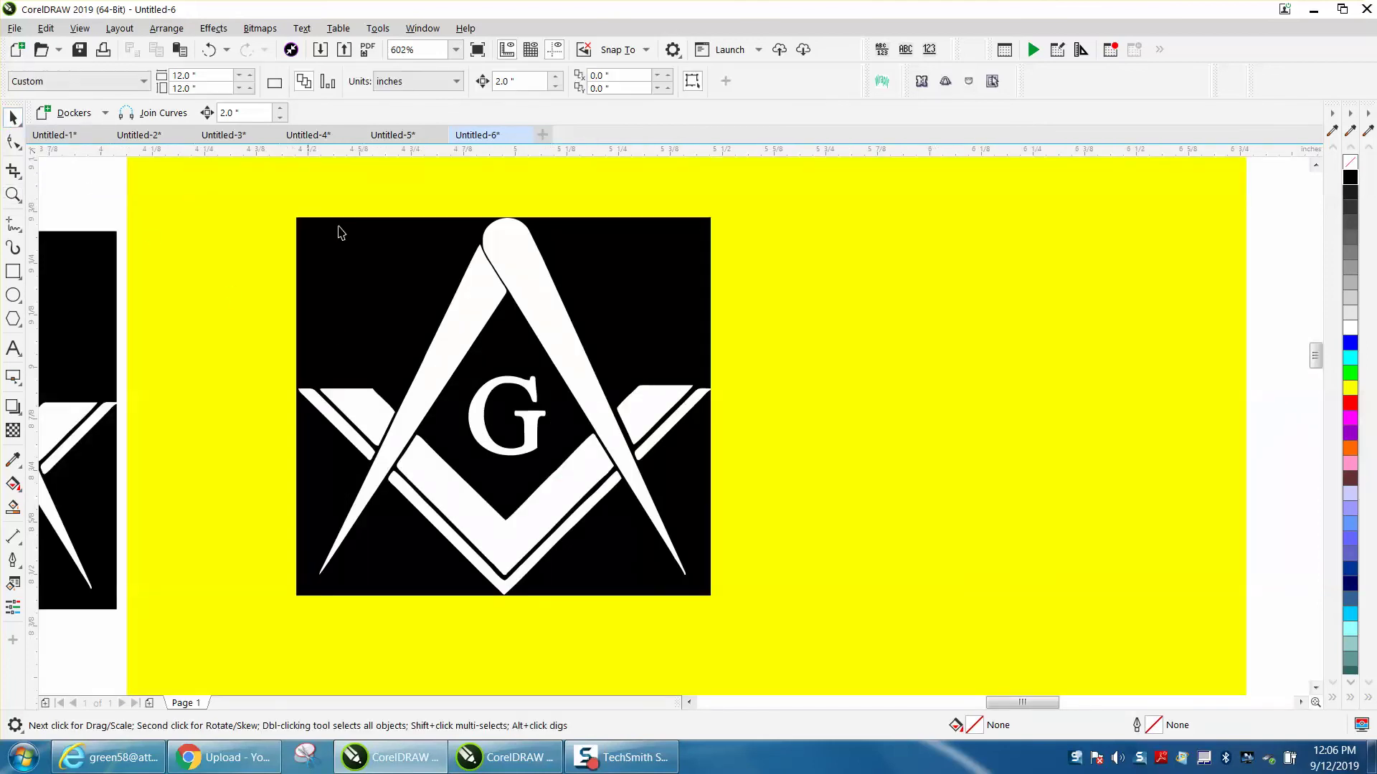
{"action": "left_click", "coordinate": [510, 264]}
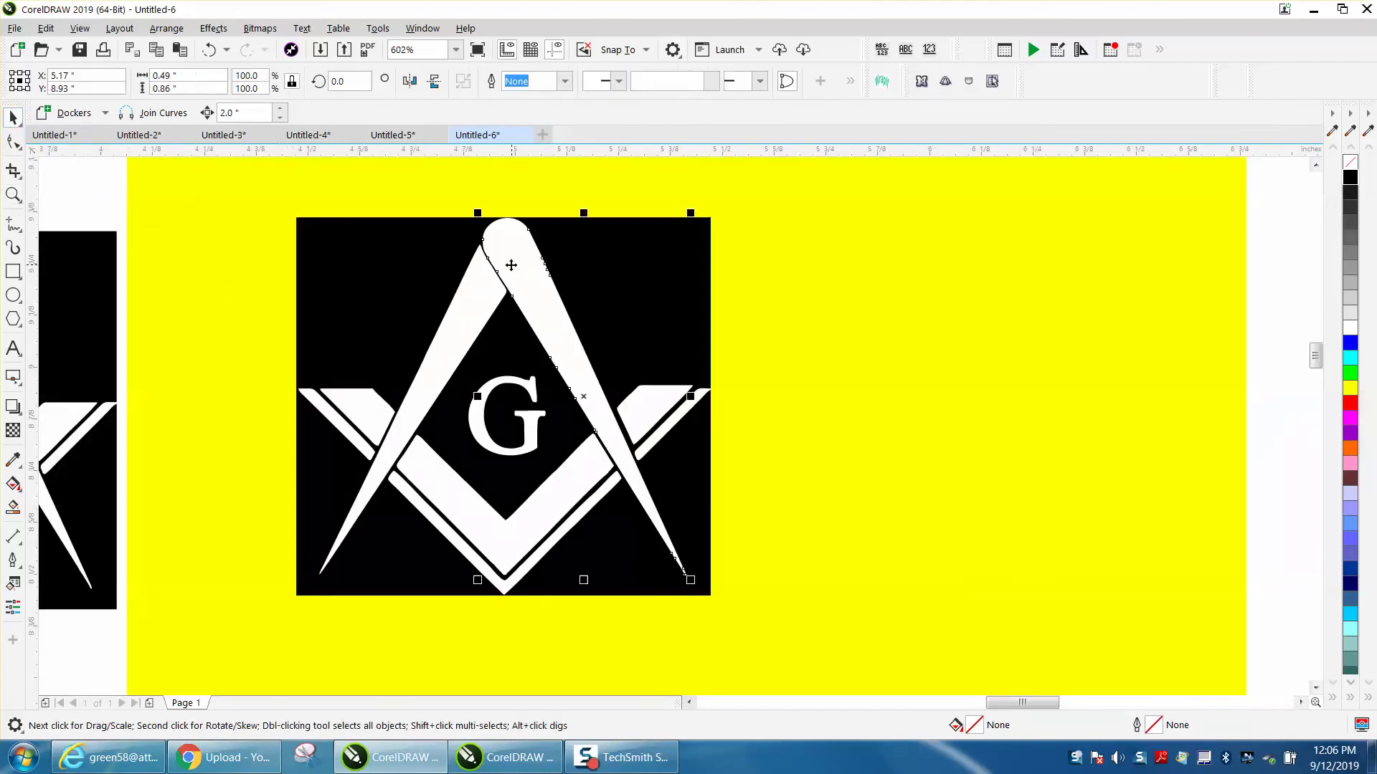
{"action": "left_click", "coordinate": [1351, 166]}
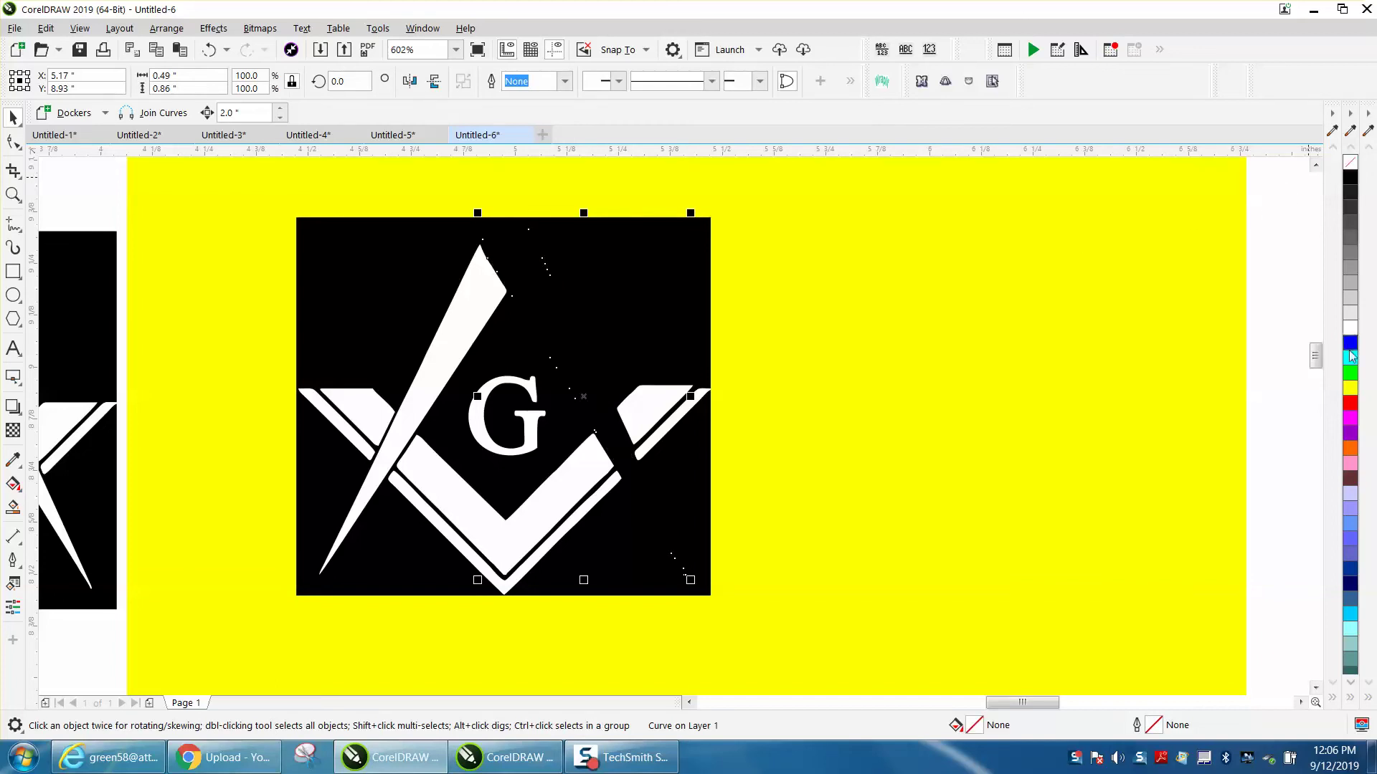
{"action": "right_click", "coordinate": [1349, 406]}
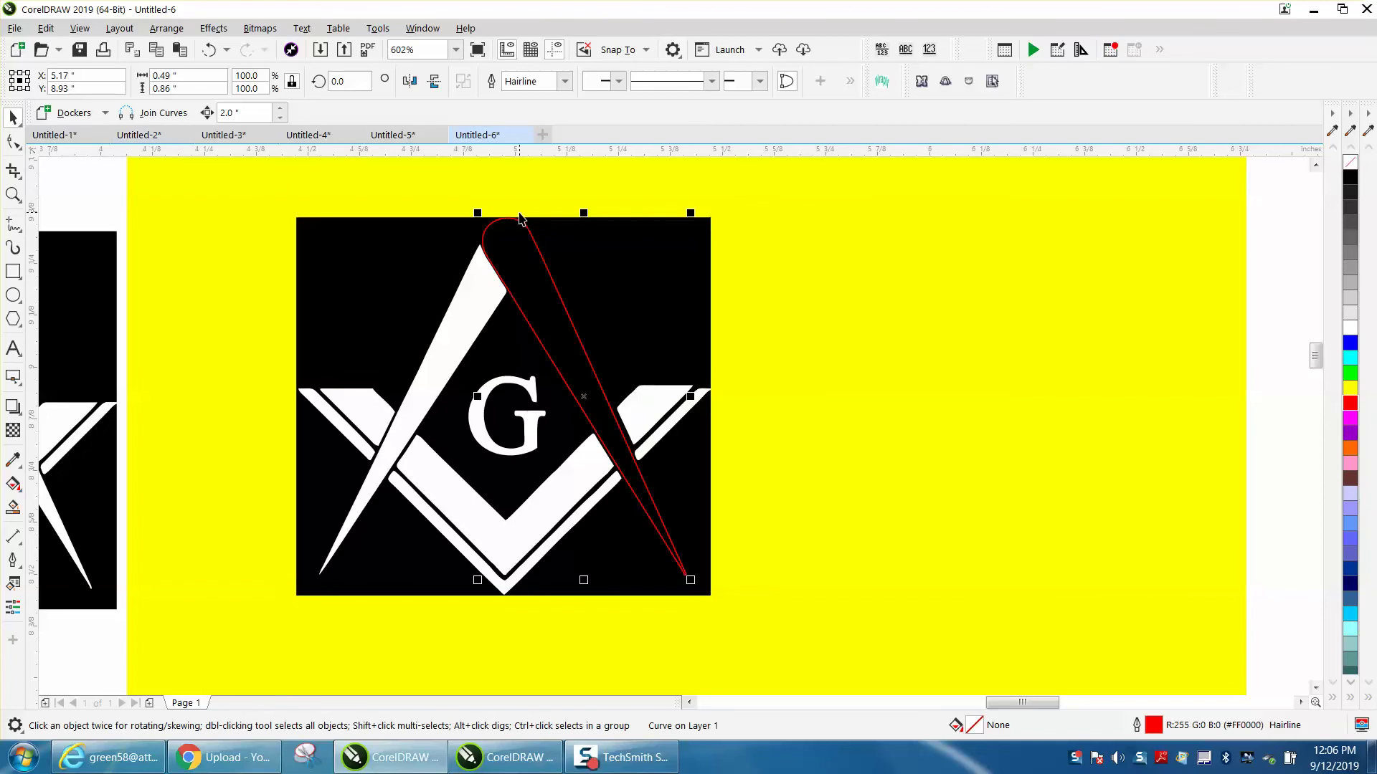
Step: Nudge the compass legs, square pieces and letter G one by one 2 inches to the right, off the black background shape
{"action": "key", "text": "ctrl+z"}
{"action": "key", "text": "ctrl+z"}
{"action": "key", "text": "ctrl+z"}
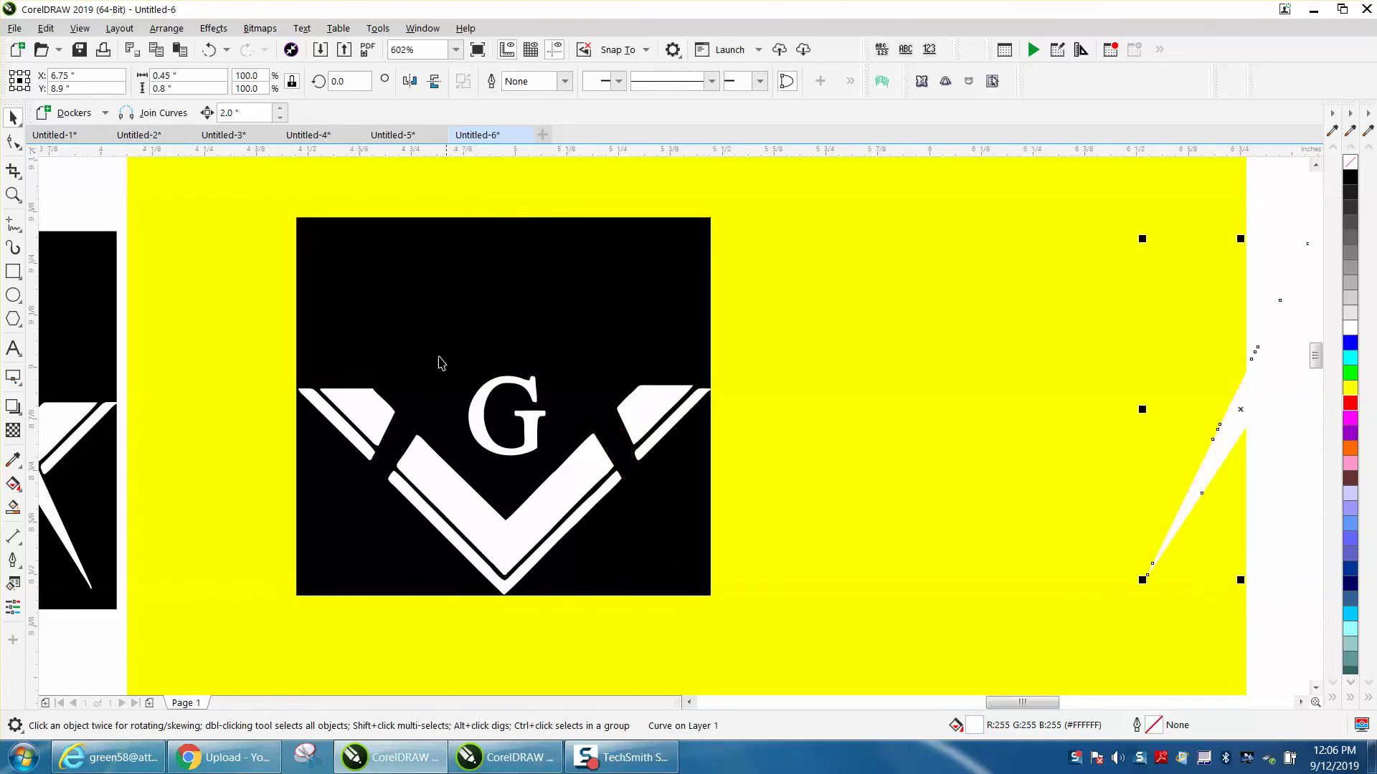
{"action": "key", "text": "ctrl+z"}
{"action": "key", "text": "ctrl+z"}
{"action": "key", "text": "ctrl+z"}
{"action": "key", "text": "ctrl+z"}
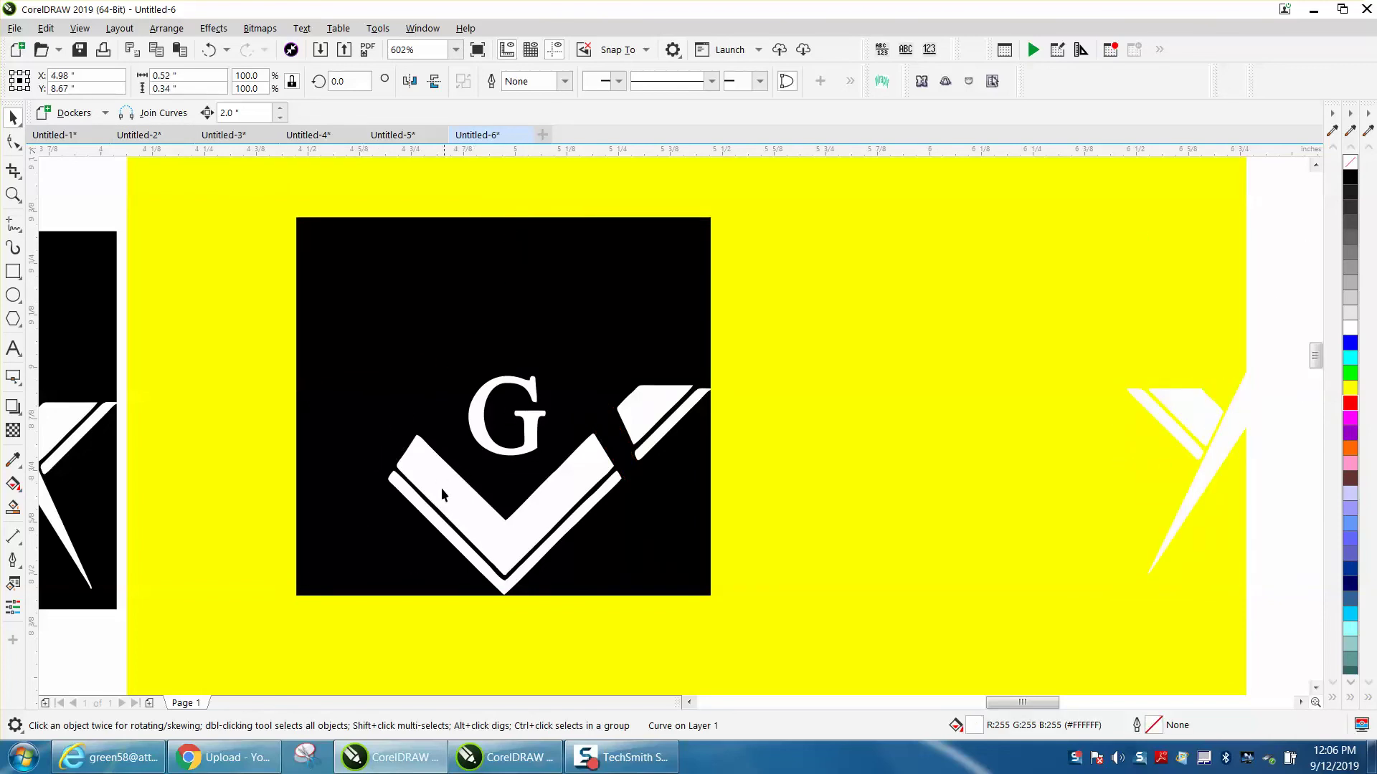
{"action": "key", "text": "ctrl+z"}
{"action": "key", "text": "ctrl+z"}
{"action": "key", "text": "ctrl+z"}
{"action": "key", "text": "ctrl+z"}
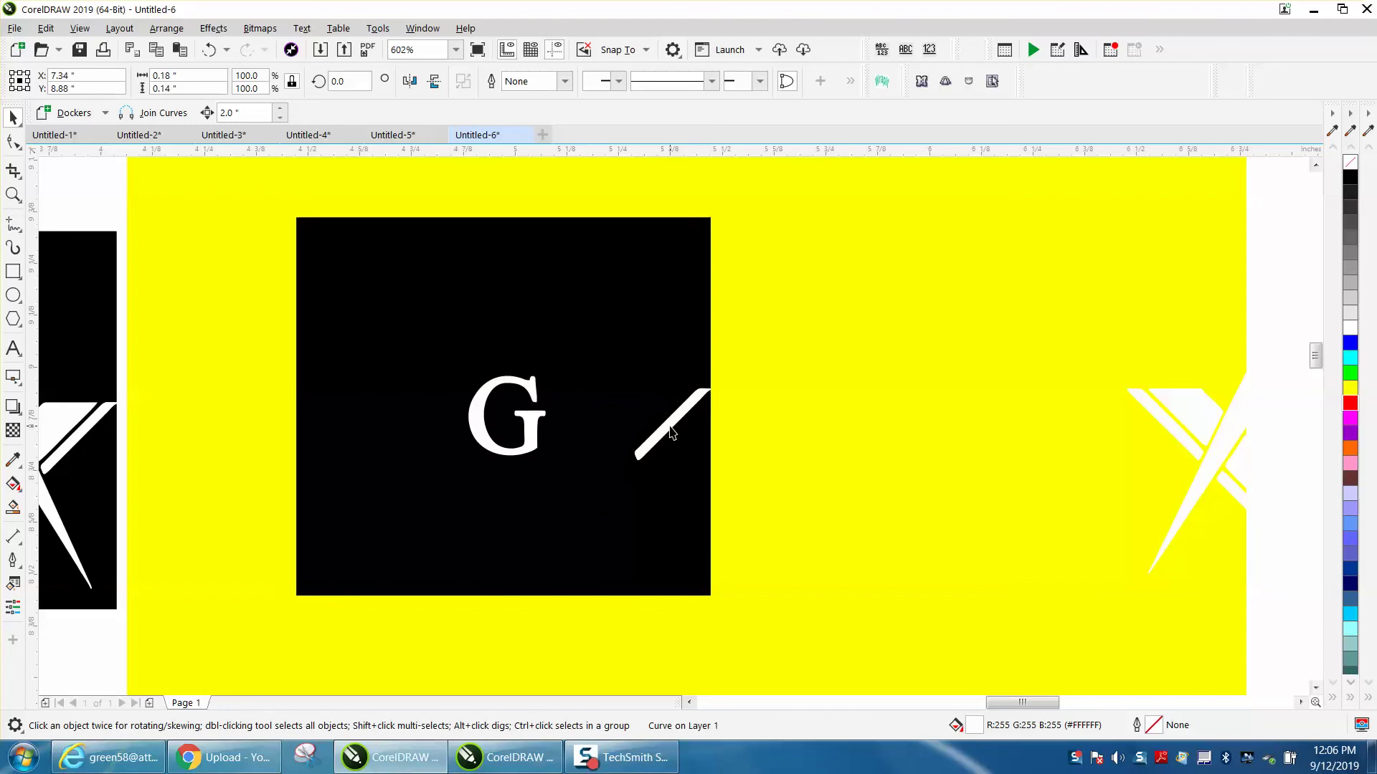
{"action": "key", "text": "ctrl+z"}
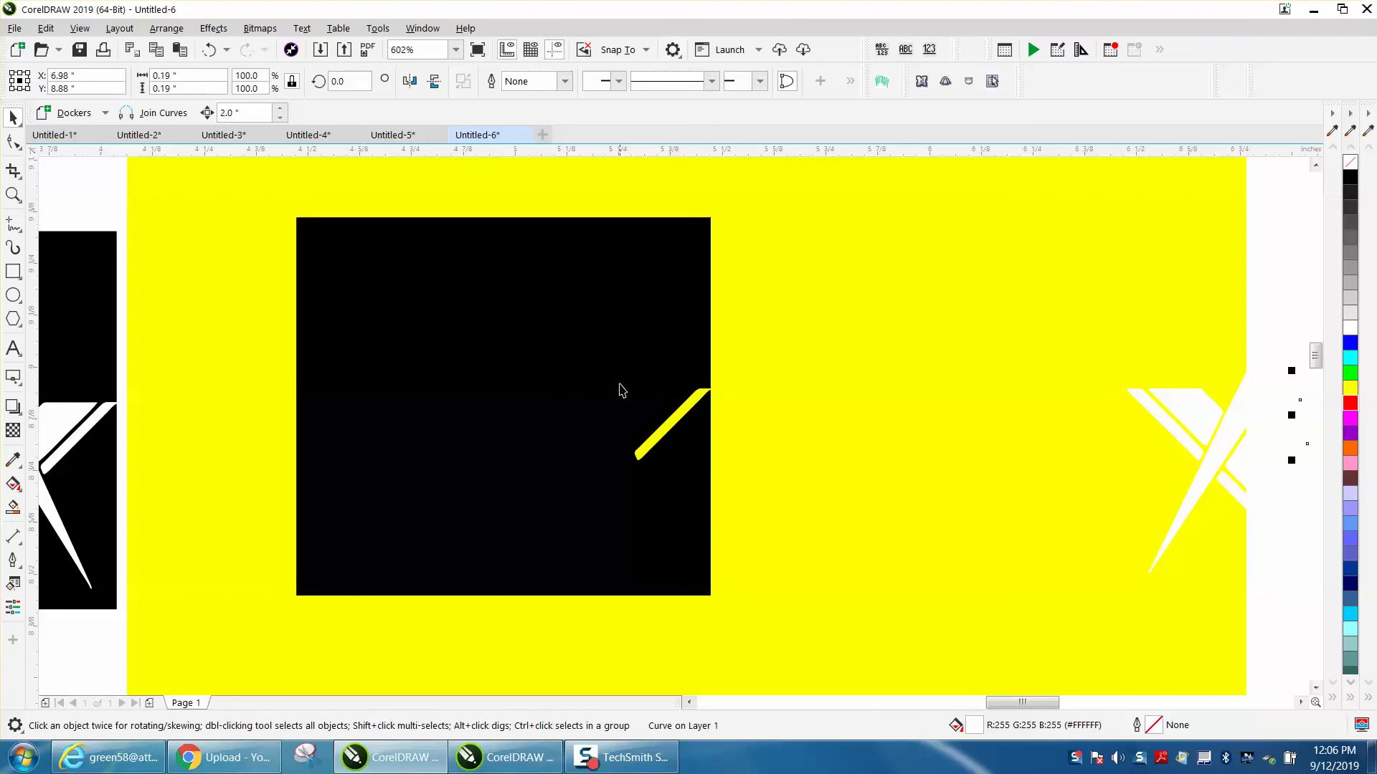
Step: Select all the moved emblem pieces together, remove their fill and give them a red hairline outline
{"action": "scroll", "coordinate": [562, 366], "scroll_direction": "down", "scroll_amount": 4}
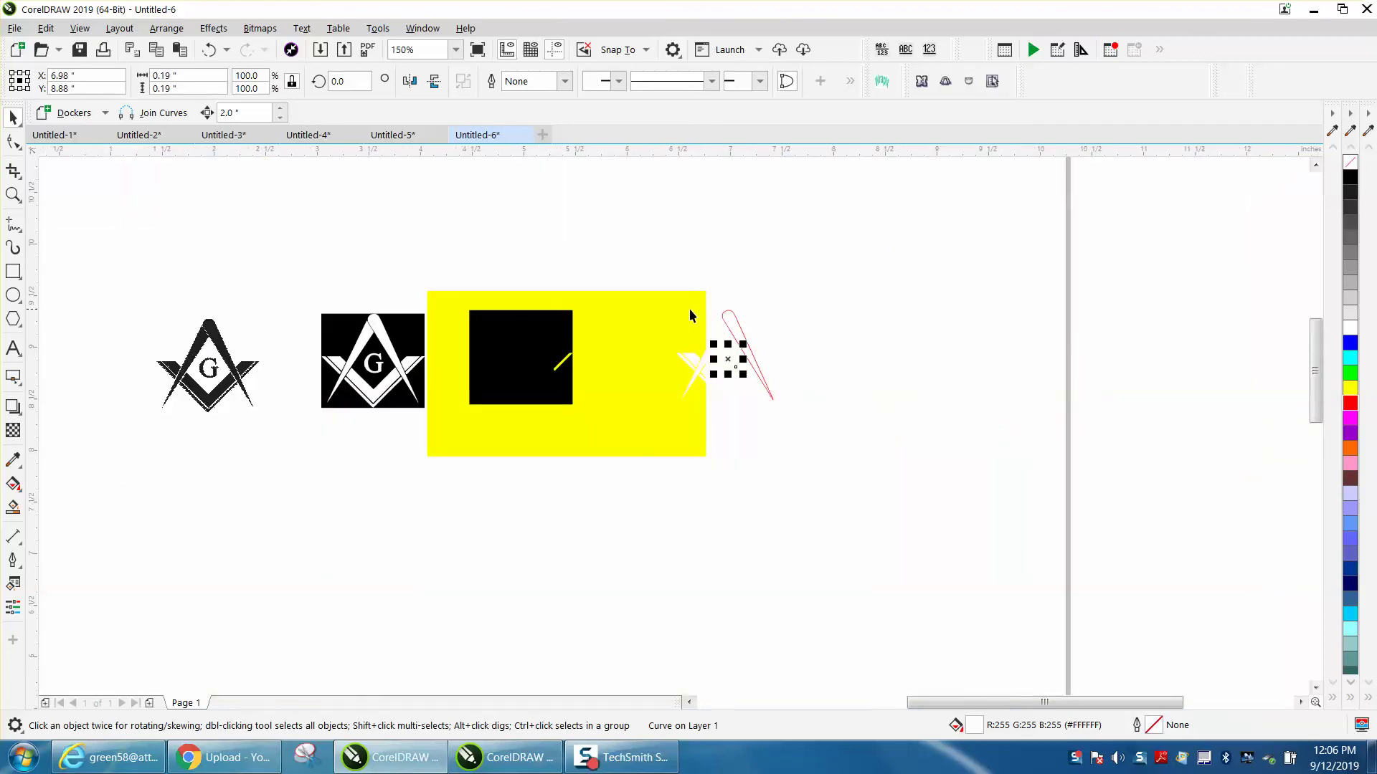
{"action": "left_click_drag", "start_coordinate": [660, 282], "coordinate": [787, 415]}
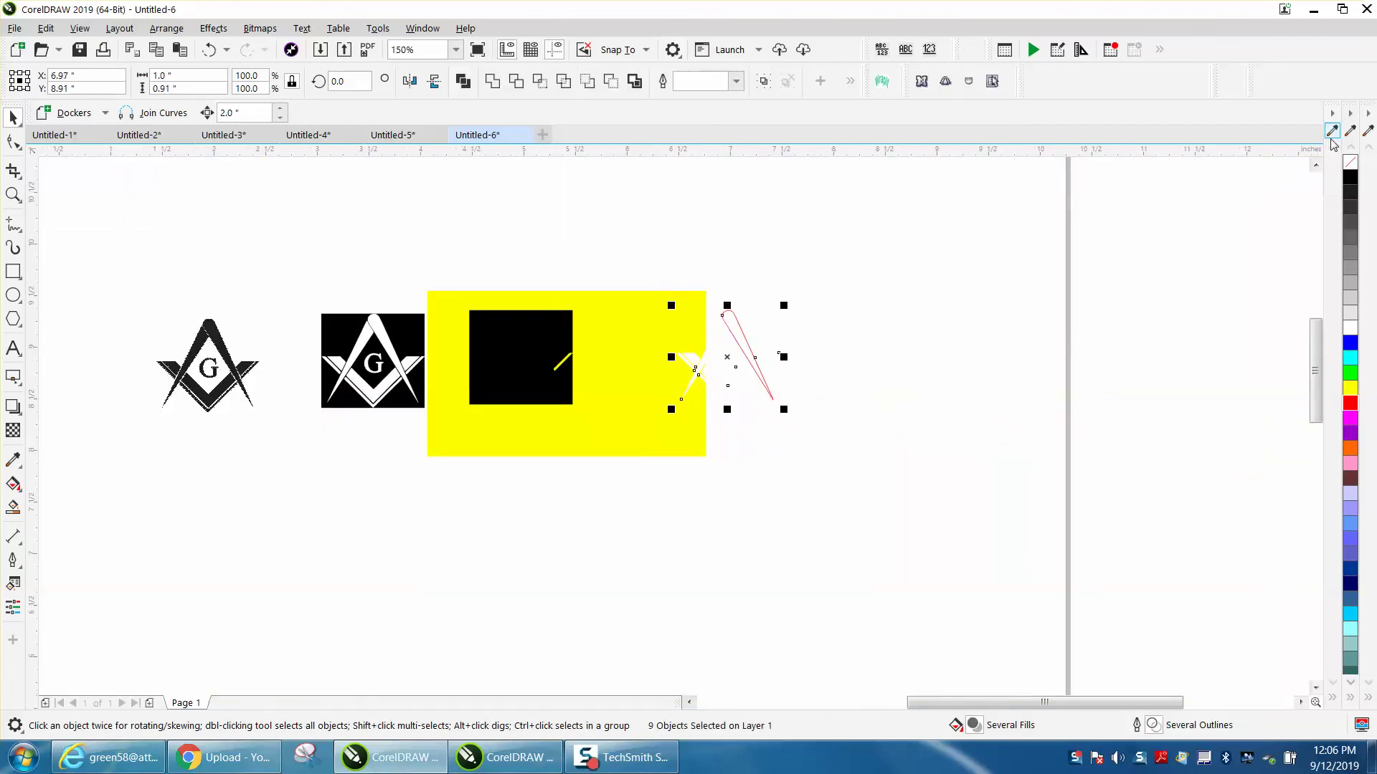
{"action": "left_click", "coordinate": [1351, 166]}
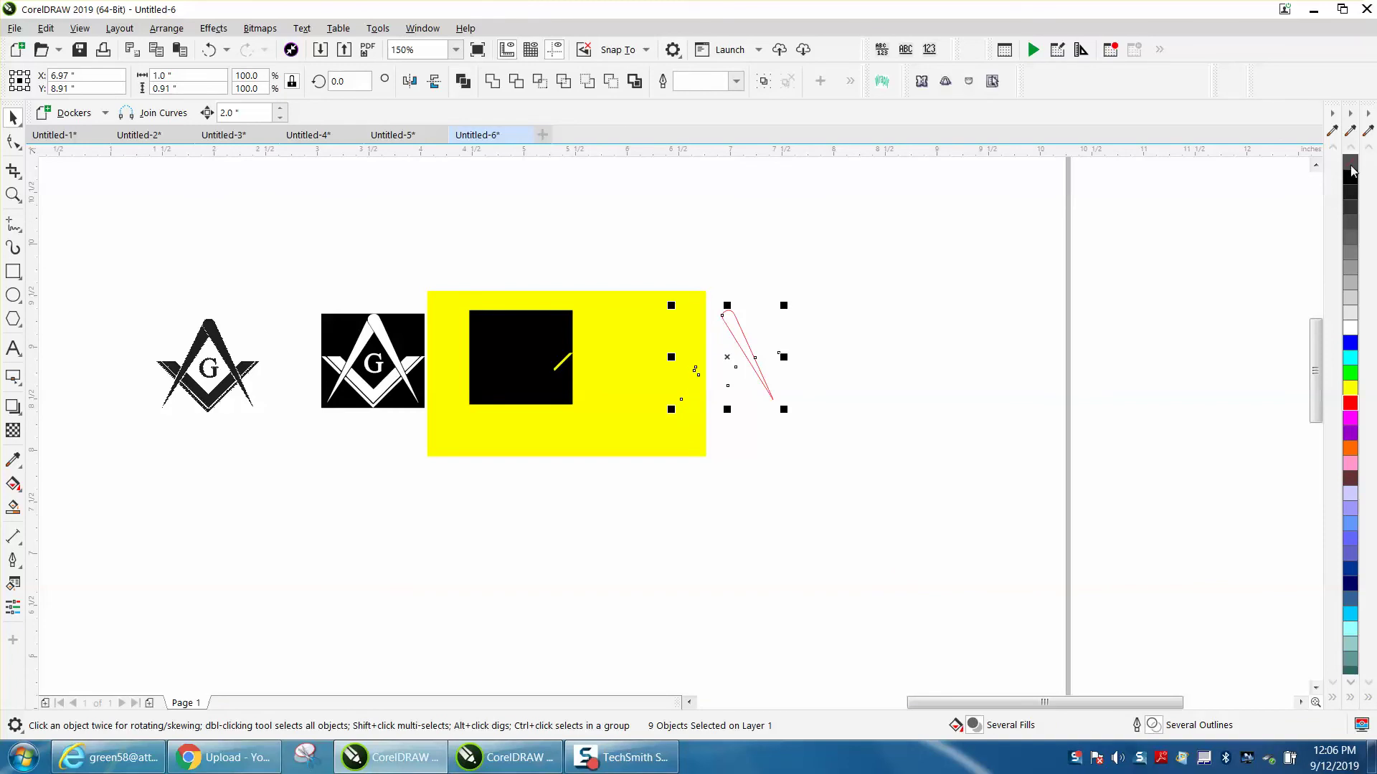
{"action": "right_click", "coordinate": [1351, 405]}
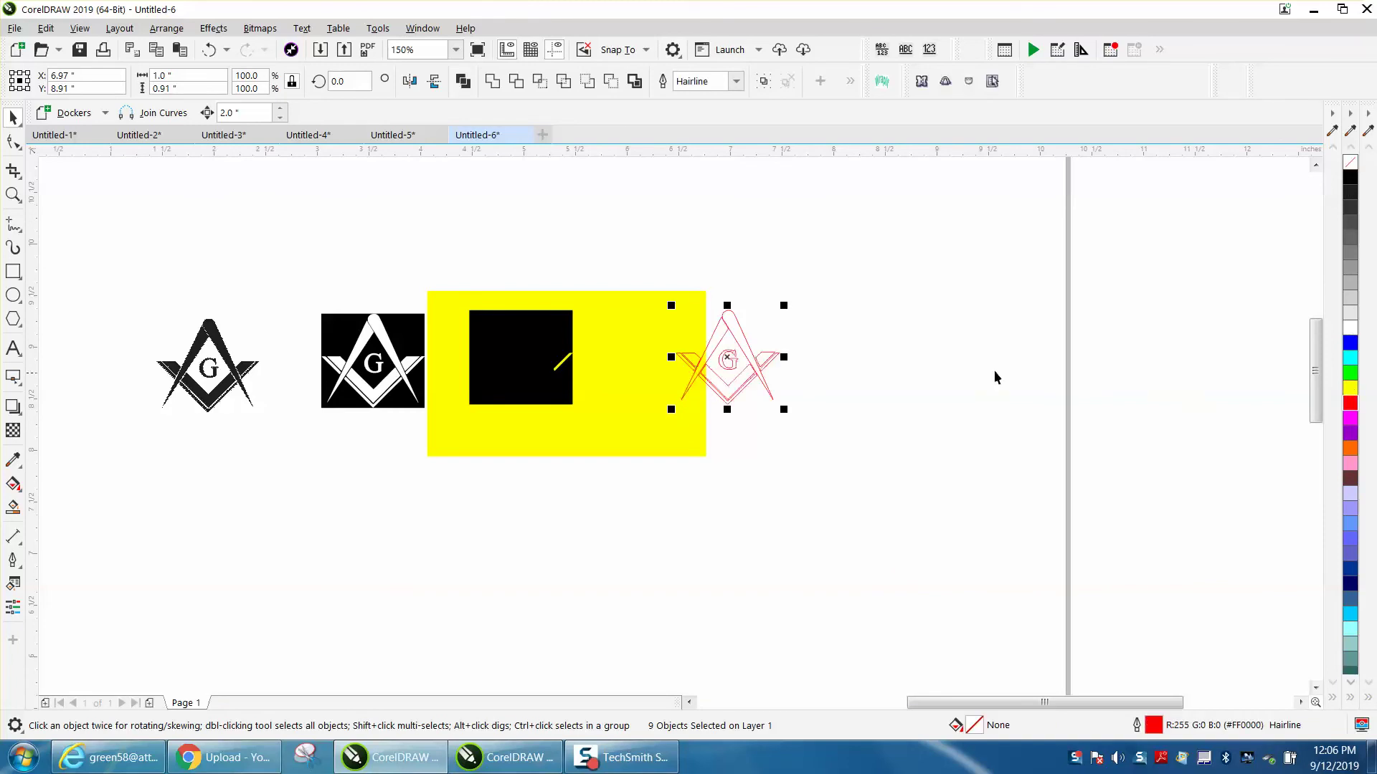
{"action": "left_click_drag", "start_coordinate": [866, 254], "coordinate": [851, 398]}
{"action": "left_click_drag", "start_coordinate": [660, 433], "coordinate": [660, 431]}
Step: Remove the fill from the black background shape on the yellow rectangle and give it a black outline
{"action": "left_click", "coordinate": [493, 373]}
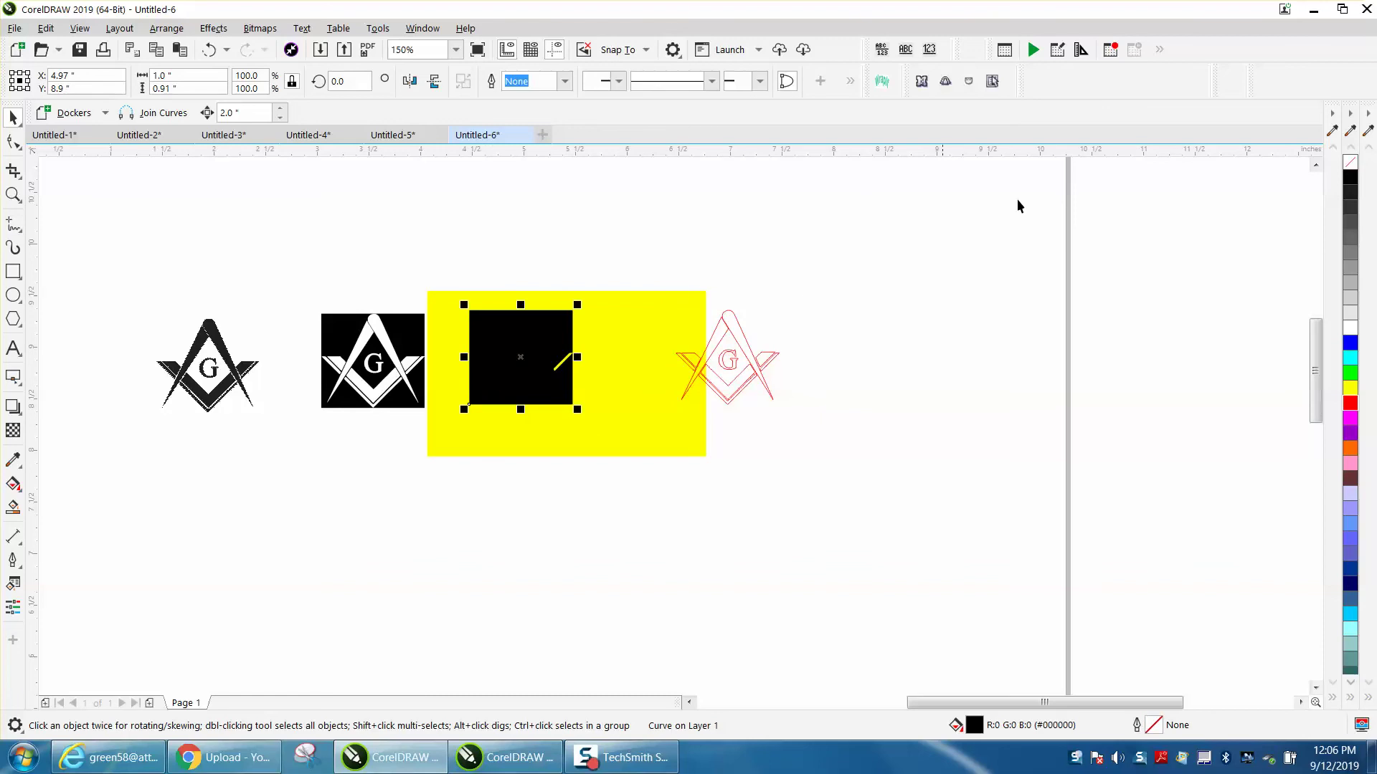
{"action": "left_click", "coordinate": [1350, 162]}
{"action": "right_click", "coordinate": [1350, 177]}
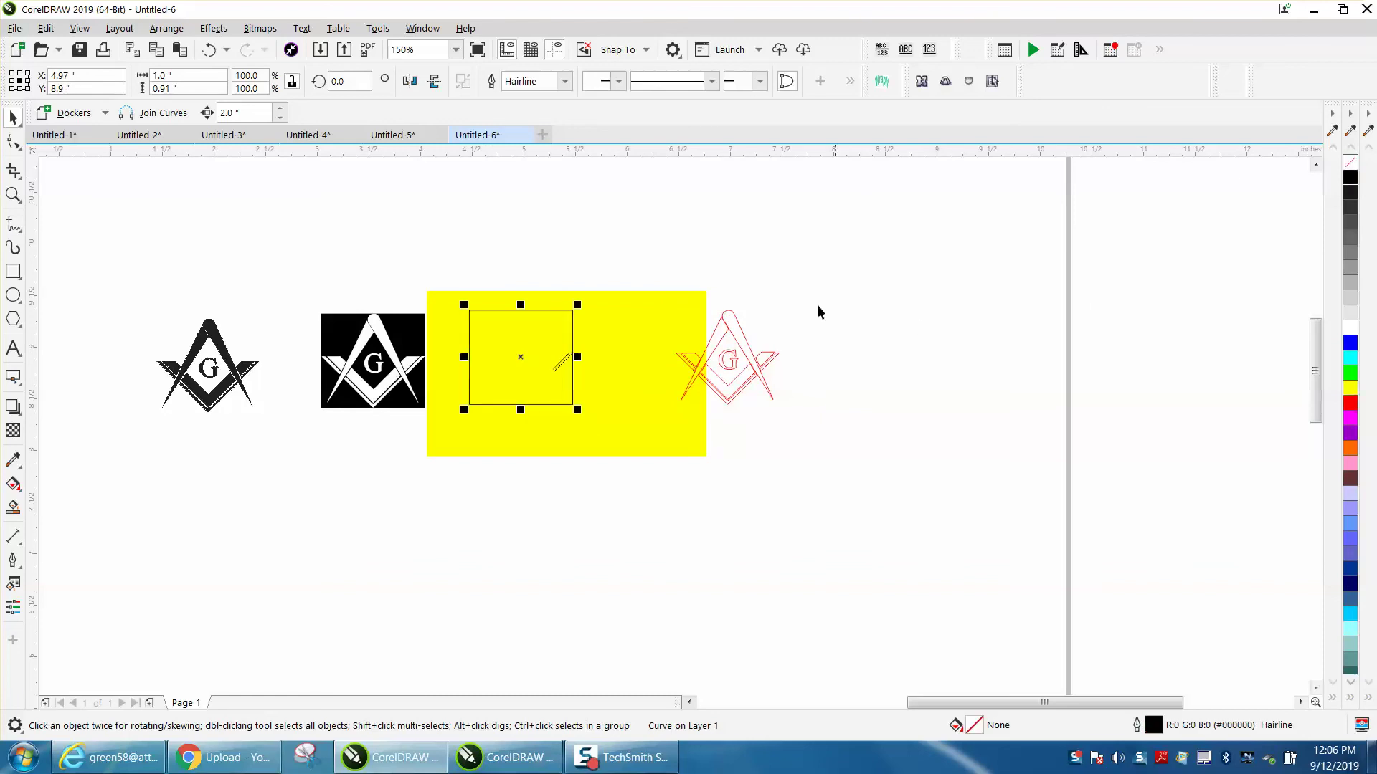
Step: Delete the nodes at the lower end of the diagonal notch in the background outline's right edge with the Shape tool
{"action": "left_click", "coordinate": [12, 195]}
{"action": "left_click_drag", "start_coordinate": [514, 320], "coordinate": [682, 420]}
{"action": "left_click", "coordinate": [13, 116]}
{"action": "left_click", "coordinate": [500, 259]}
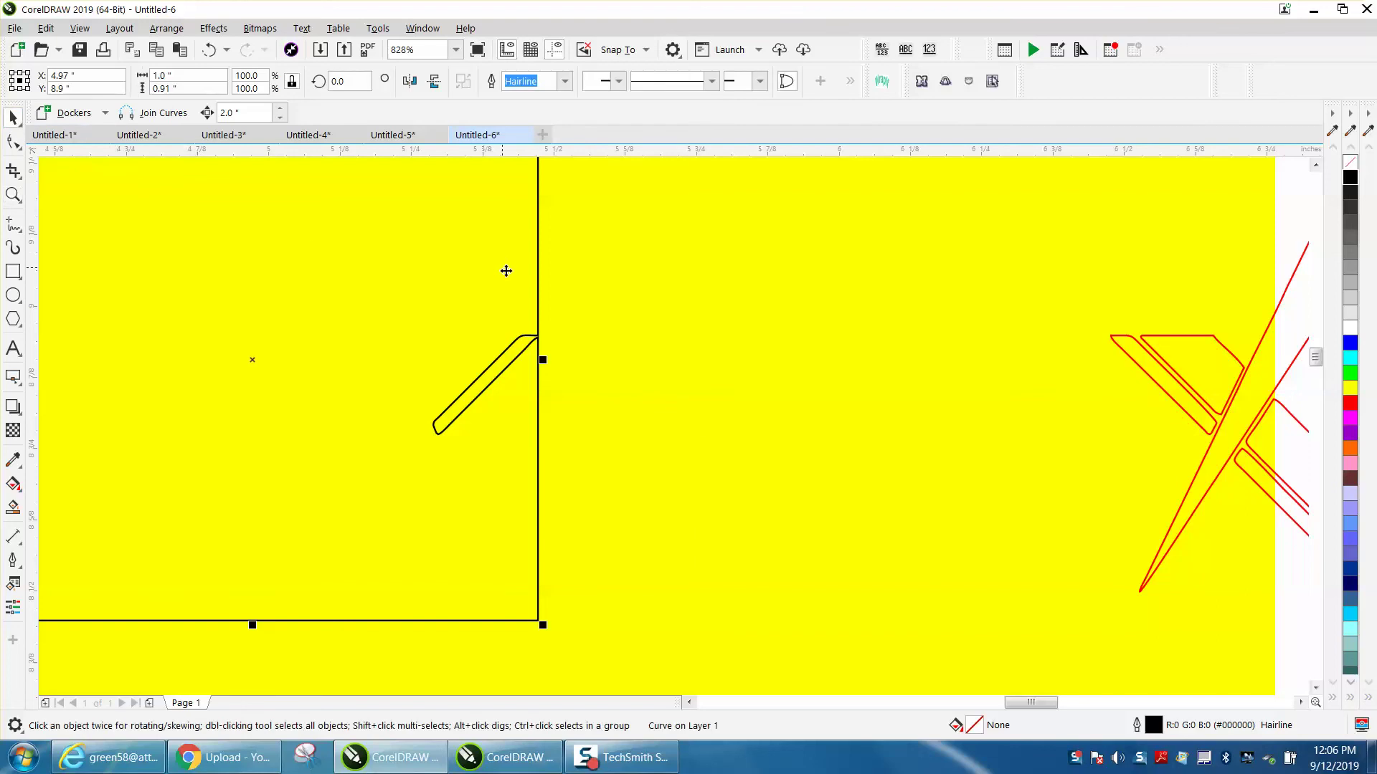
{"action": "left_click", "coordinate": [13, 142]}
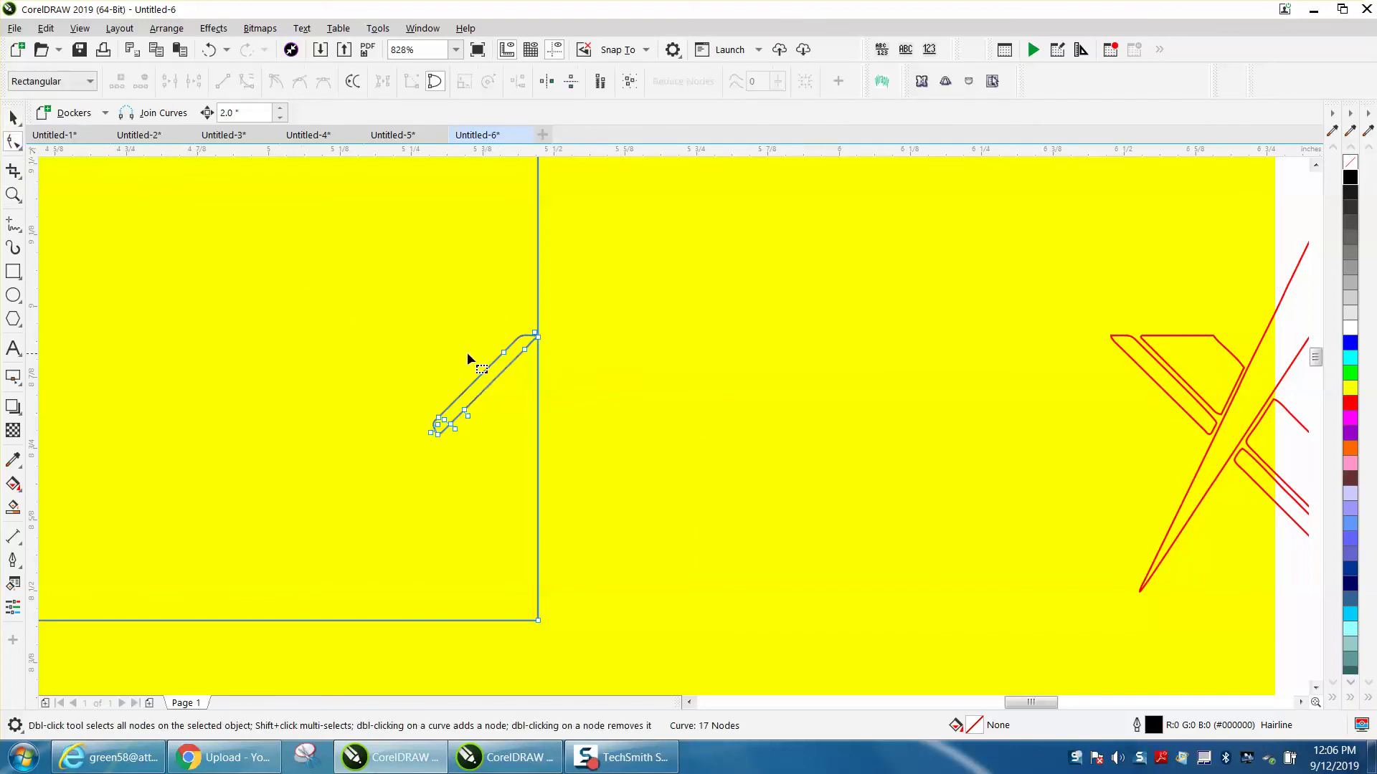
{"action": "left_click_drag", "start_coordinate": [385, 342], "coordinate": [493, 455]}
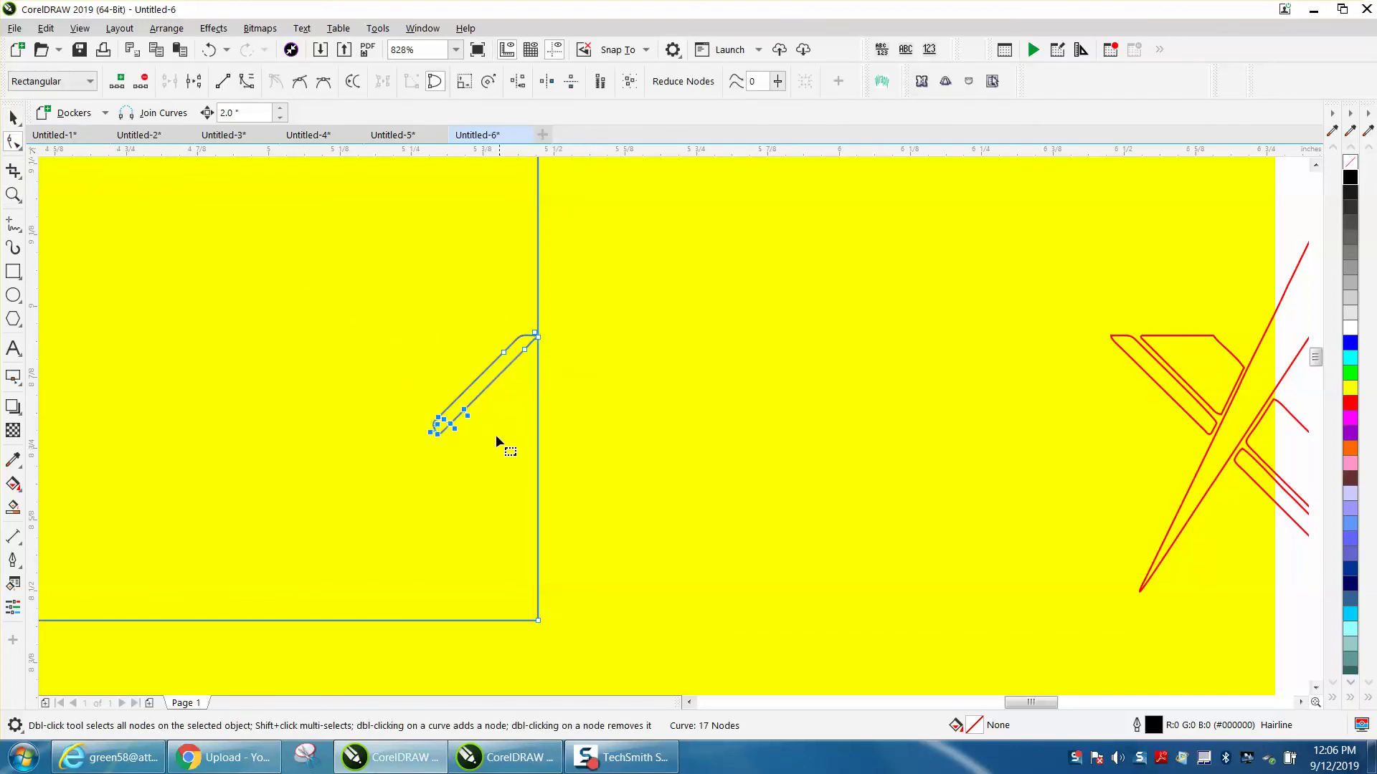
{"action": "key", "text": "Delete"}
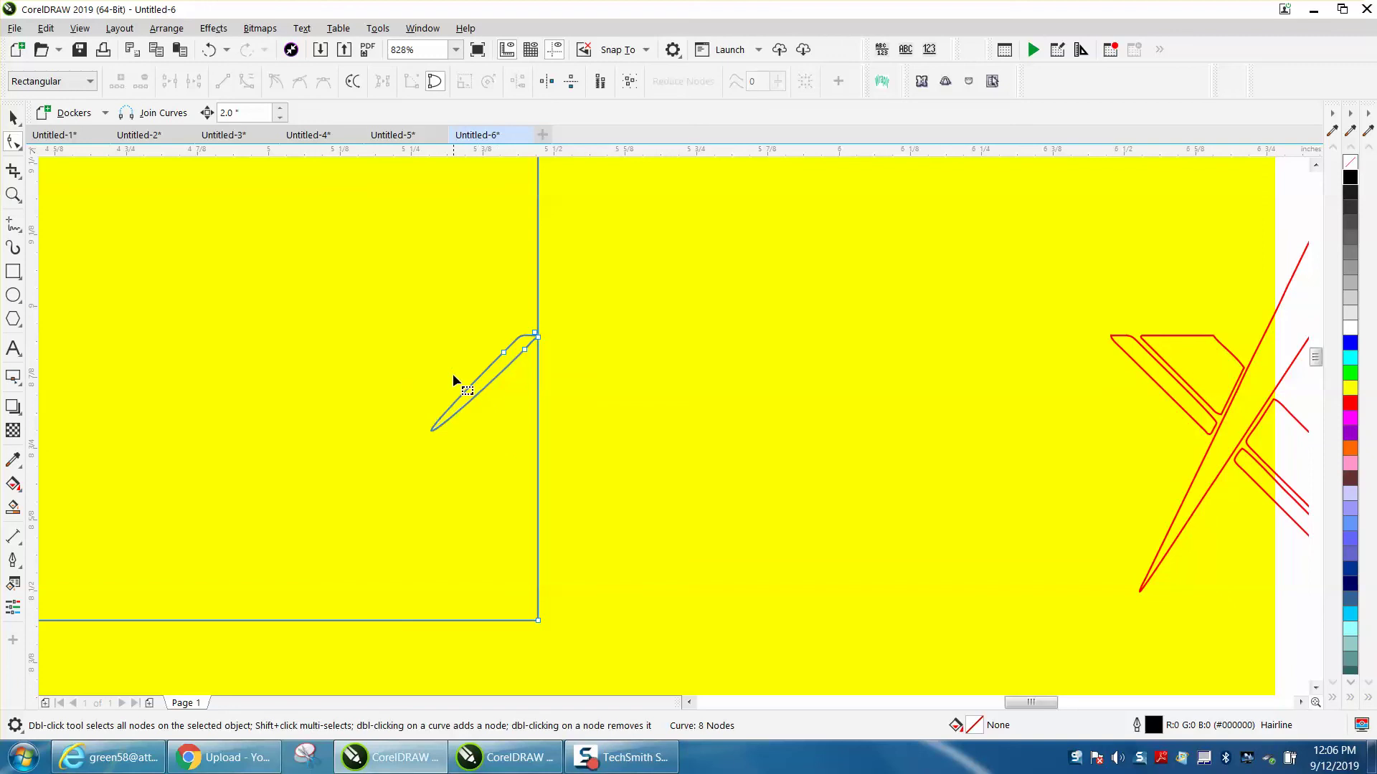
Step: Convert the remaining notch segments to lines and delete their nodes, leaving the background outline a plain rectangle
{"action": "key", "text": "Delete"}
{"action": "left_click_drag", "start_coordinate": [531, 362], "coordinate": [553, 355]}
{"action": "right_click", "coordinate": [540, 337]}
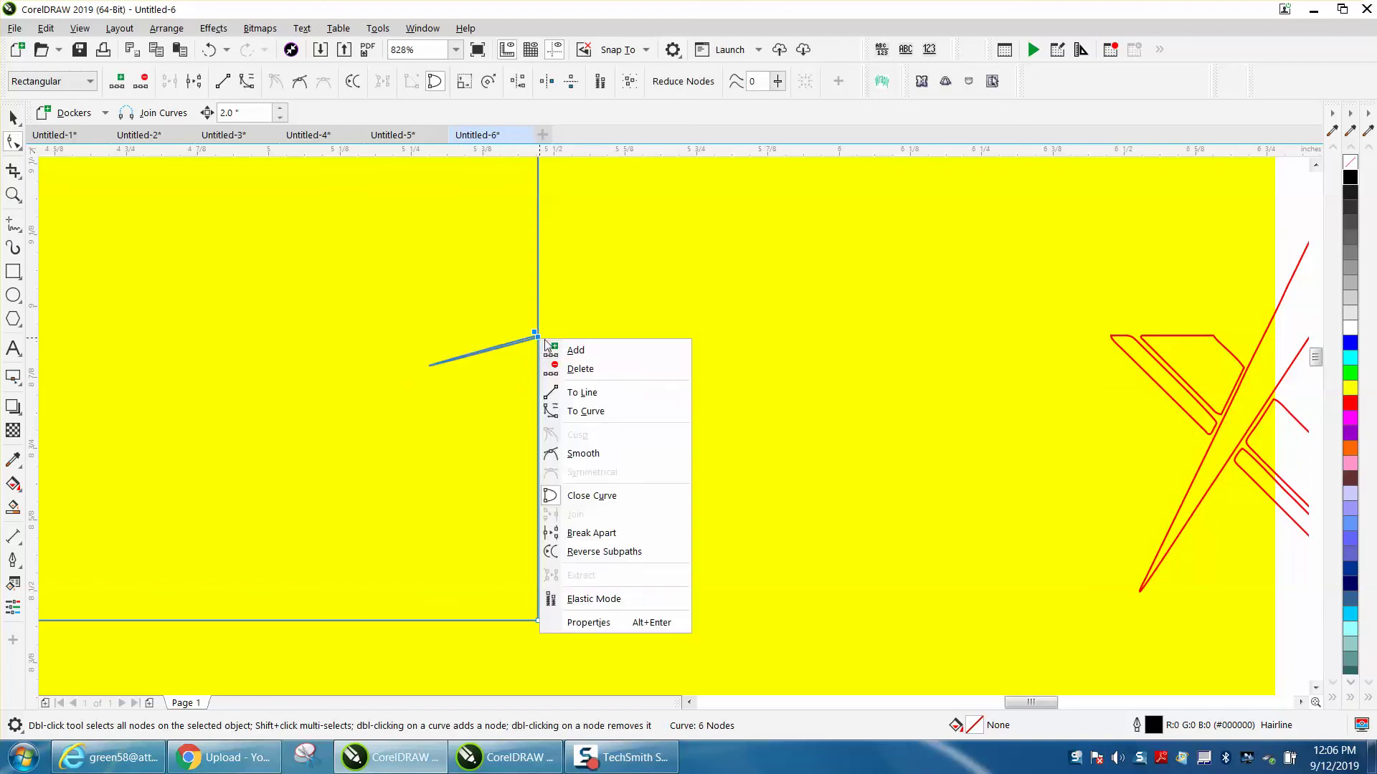
{"action": "left_click", "coordinate": [583, 390]}
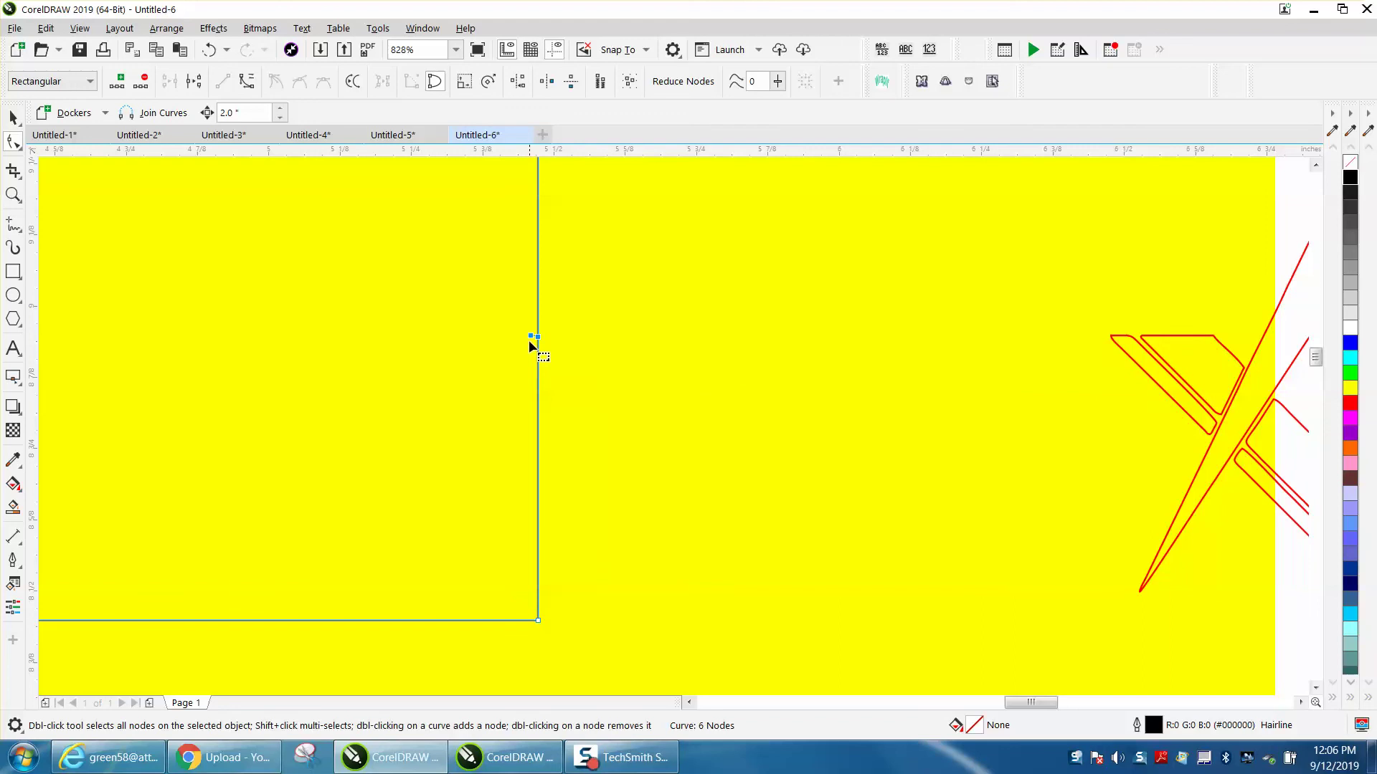
{"action": "key", "text": "Delete"}
{"action": "scroll", "coordinate": [572, 341], "scroll_direction": "down", "scroll_amount": 5}
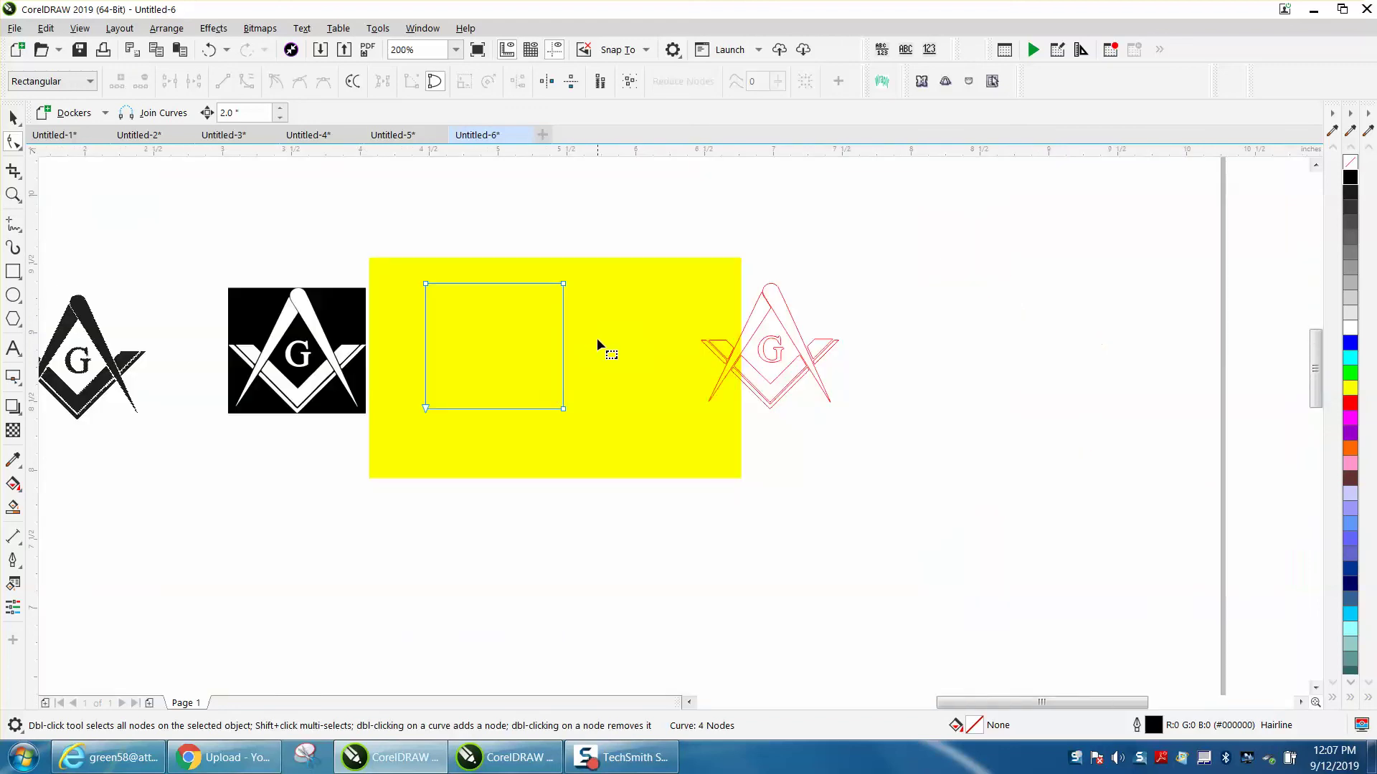
Step: Select all the red-outlined emblem pieces and nudge them 2 inches left, back inside the background rectangle
{"action": "left_click", "coordinate": [13, 117]}
{"action": "left_click_drag", "start_coordinate": [659, 240], "coordinate": [918, 469]}
{"action": "key", "text": "Left"}
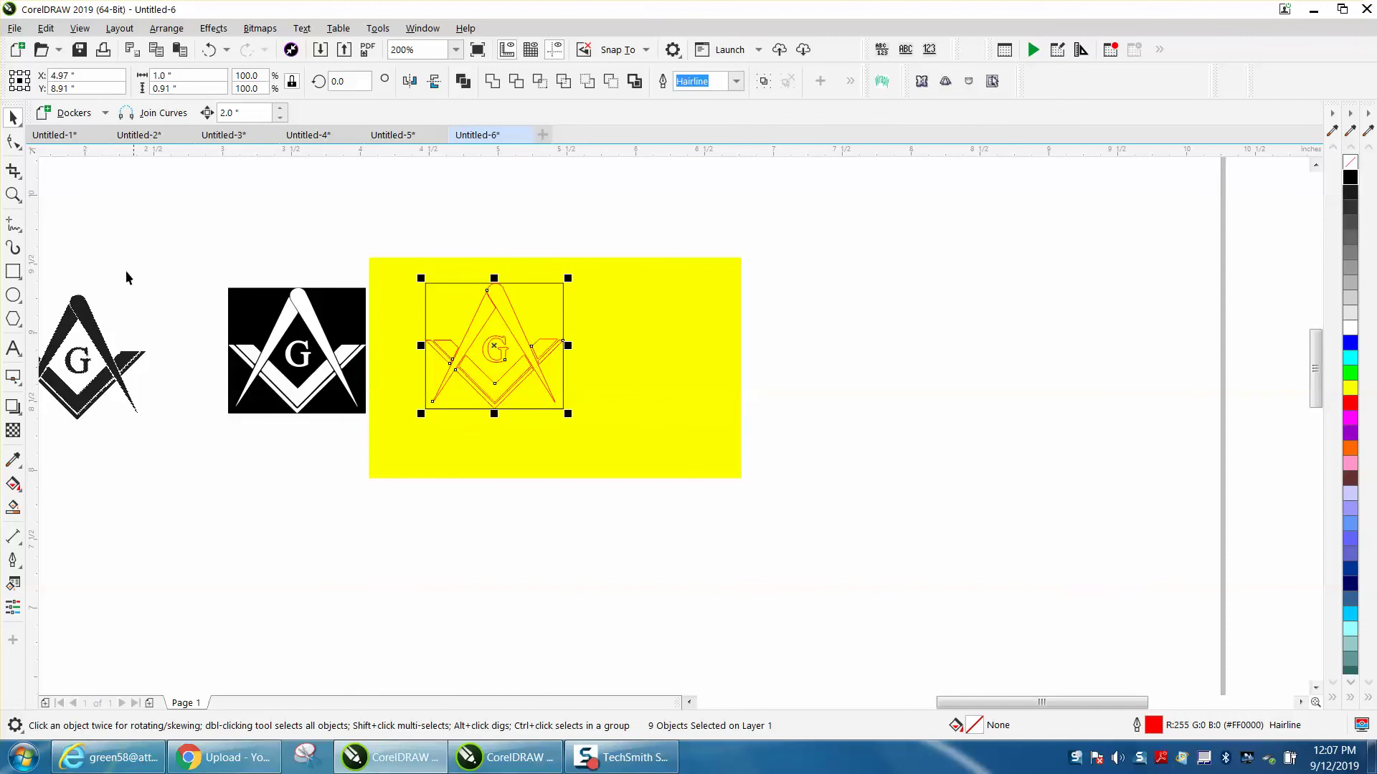
Step: Smart-fill the area between the rectangle and the emblem pieces with black and no outline
{"action": "left_click", "coordinate": [13, 194]}
{"action": "left_click_drag", "start_coordinate": [350, 228], "coordinate": [771, 473]}
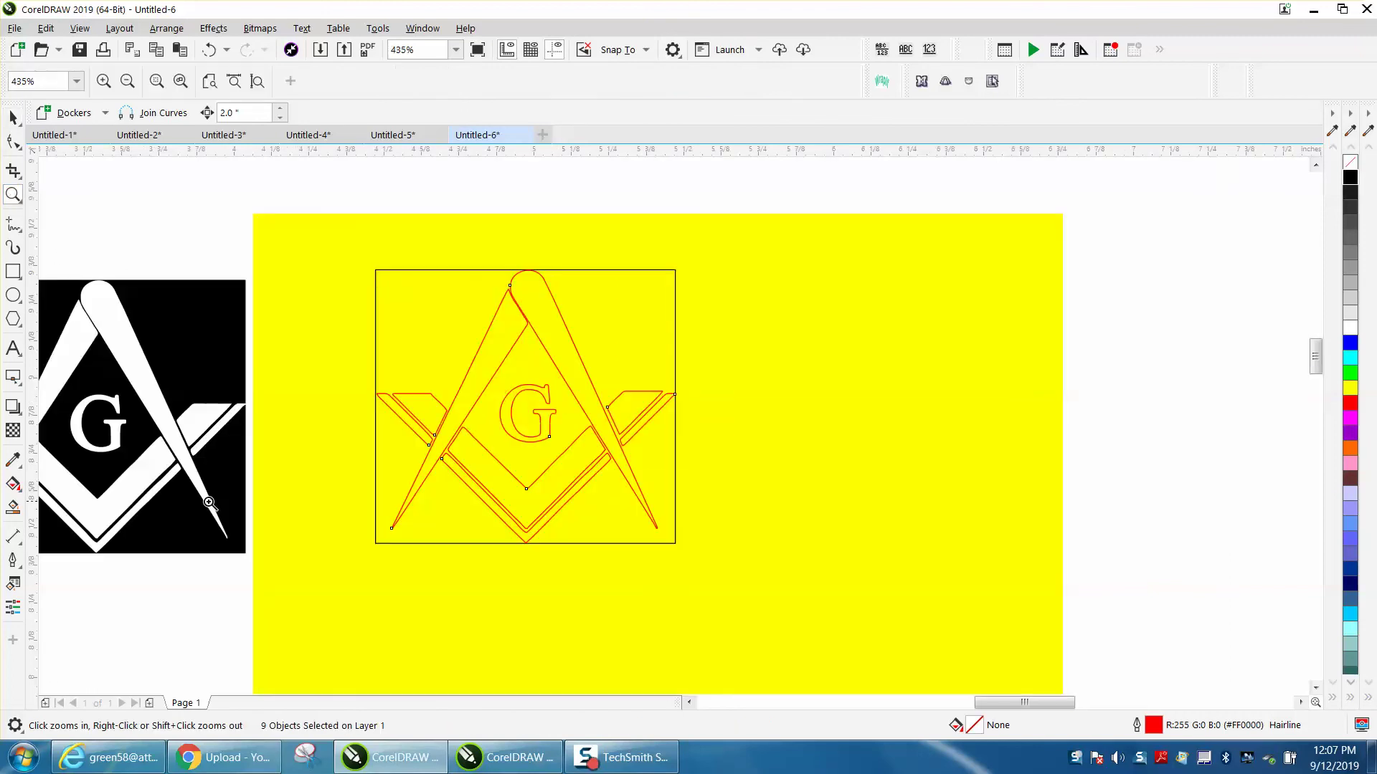
{"action": "left_click", "coordinate": [13, 507]}
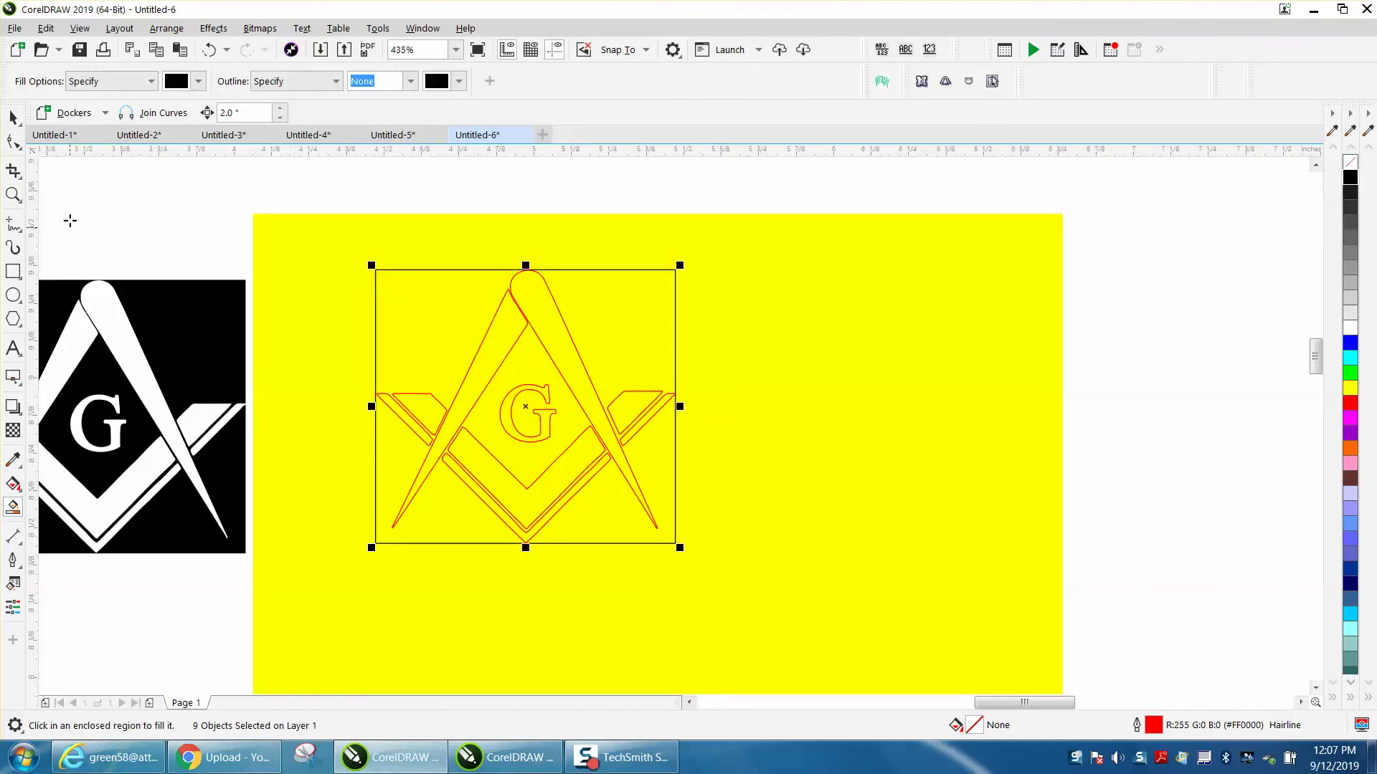
{"action": "left_click", "coordinate": [482, 308]}
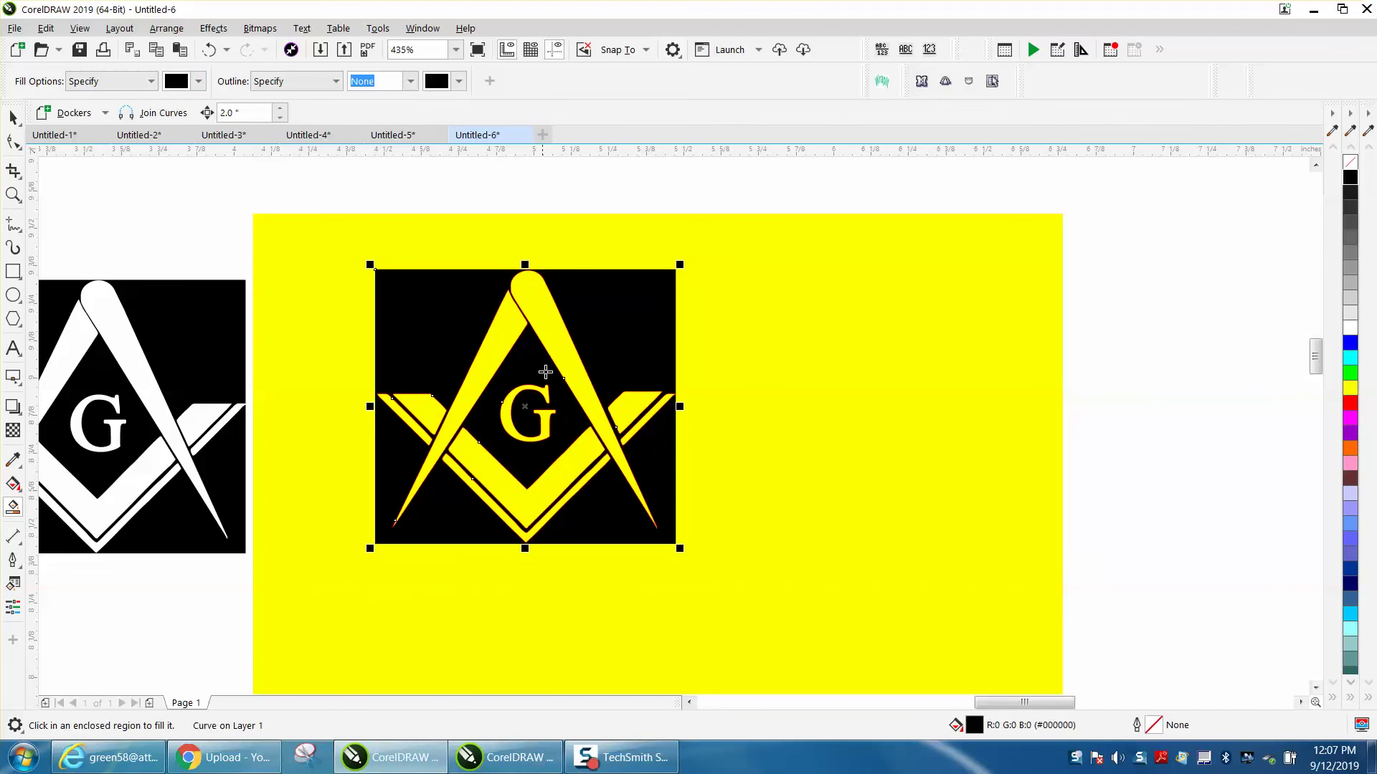
Step: Select all the emblem objects on the yellow rectangle, remove their outlines and deselect them
{"action": "left_click", "coordinate": [13, 117]}
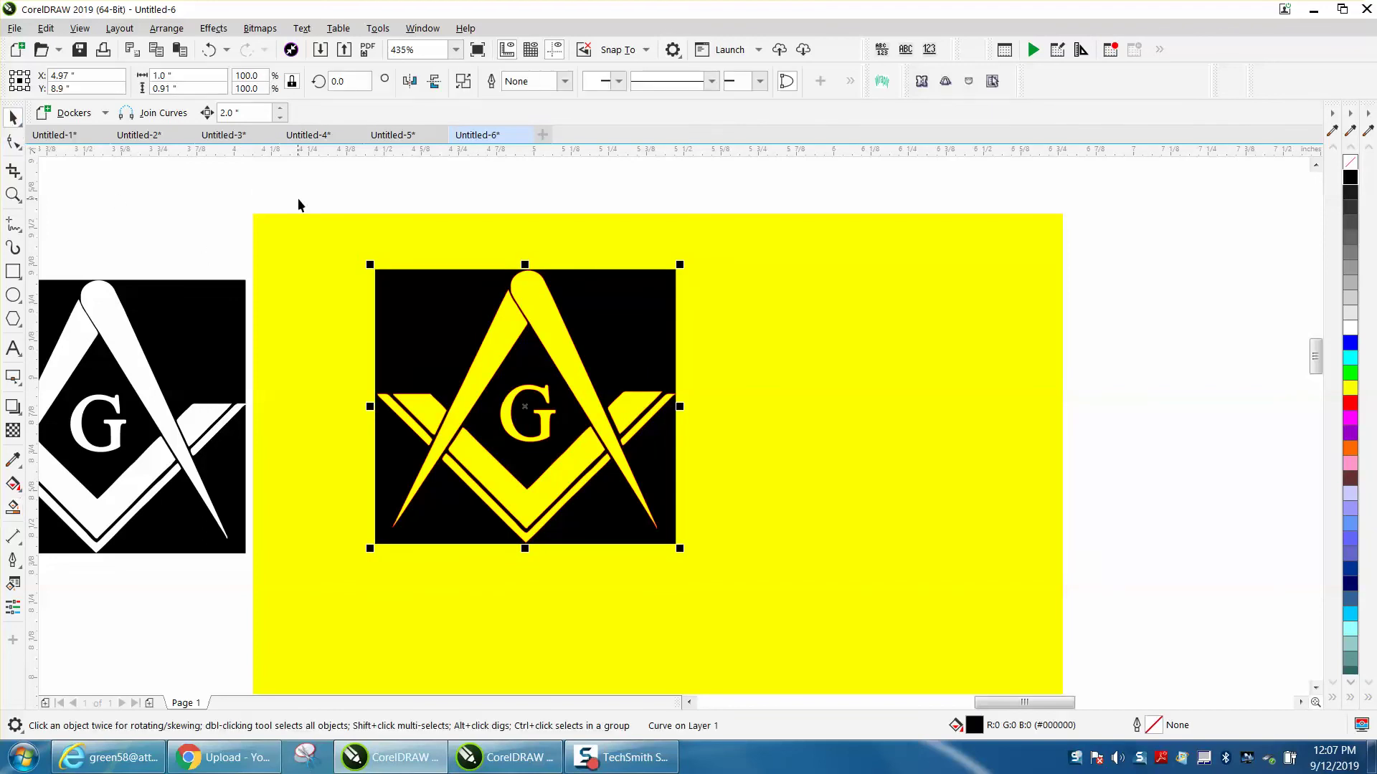
{"action": "left_click_drag", "start_coordinate": [315, 193], "coordinate": [799, 627]}
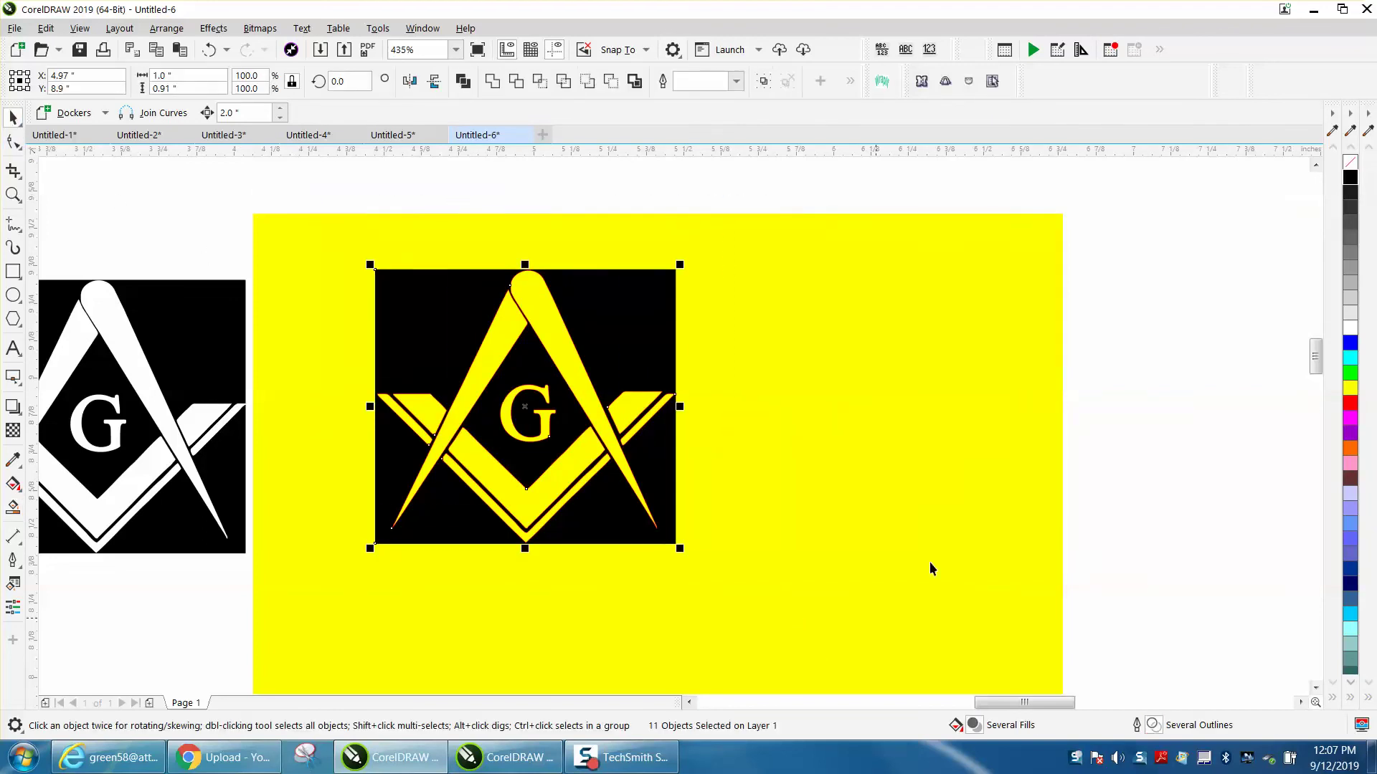
{"action": "right_click", "coordinate": [1351, 164]}
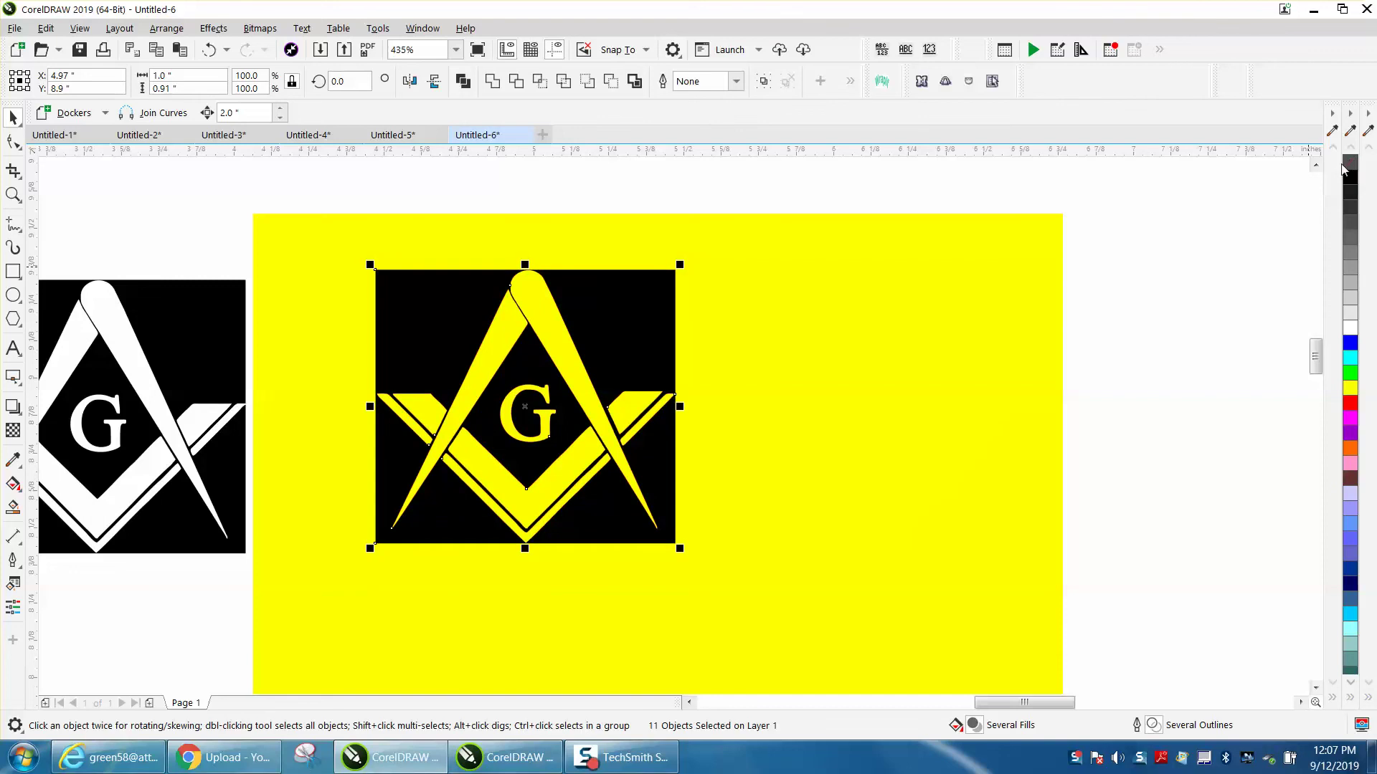
{"action": "left_click", "coordinate": [973, 291]}
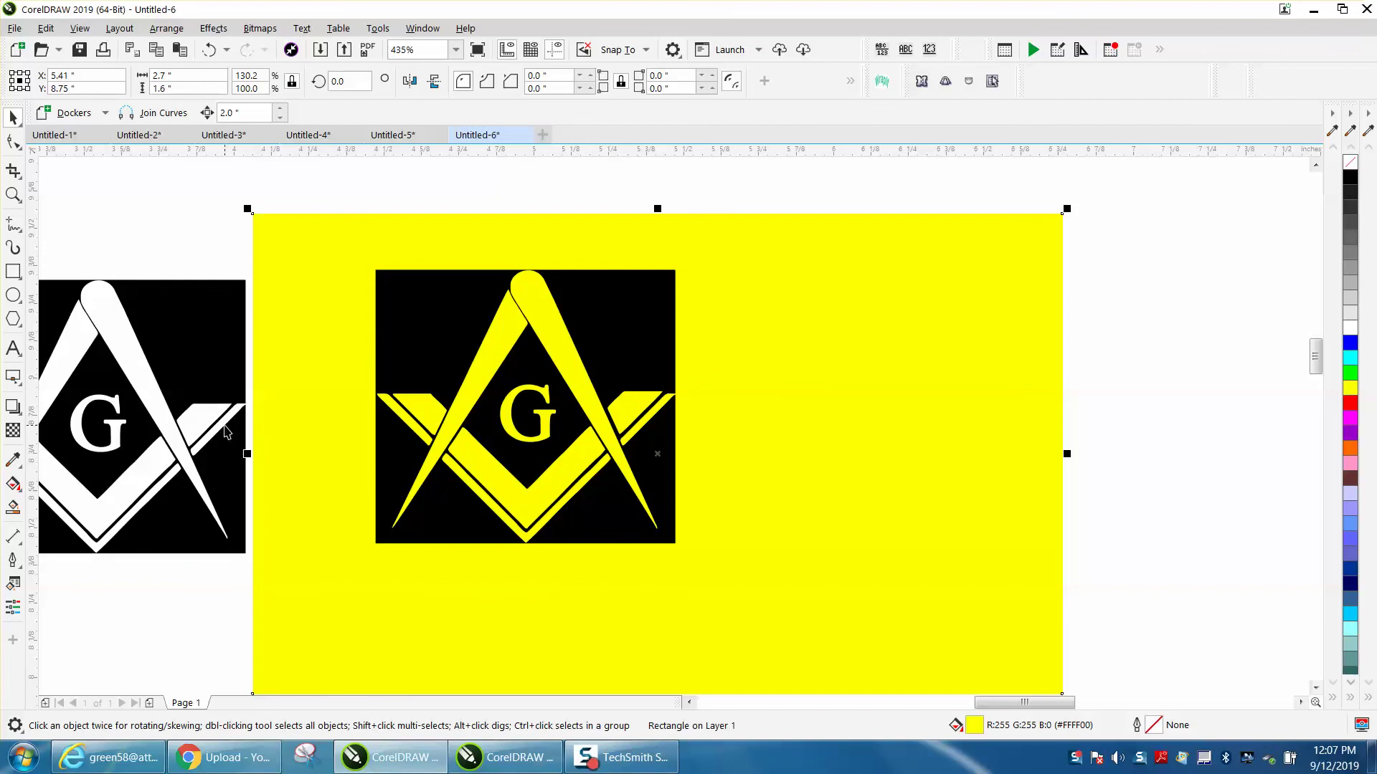
Step: Examine the white-on-black emblem next to the yellow rectangle and compare it with the smart-filled version
{"action": "scroll", "coordinate": [332, 403], "scroll_direction": "down", "scroll_amount": 3}
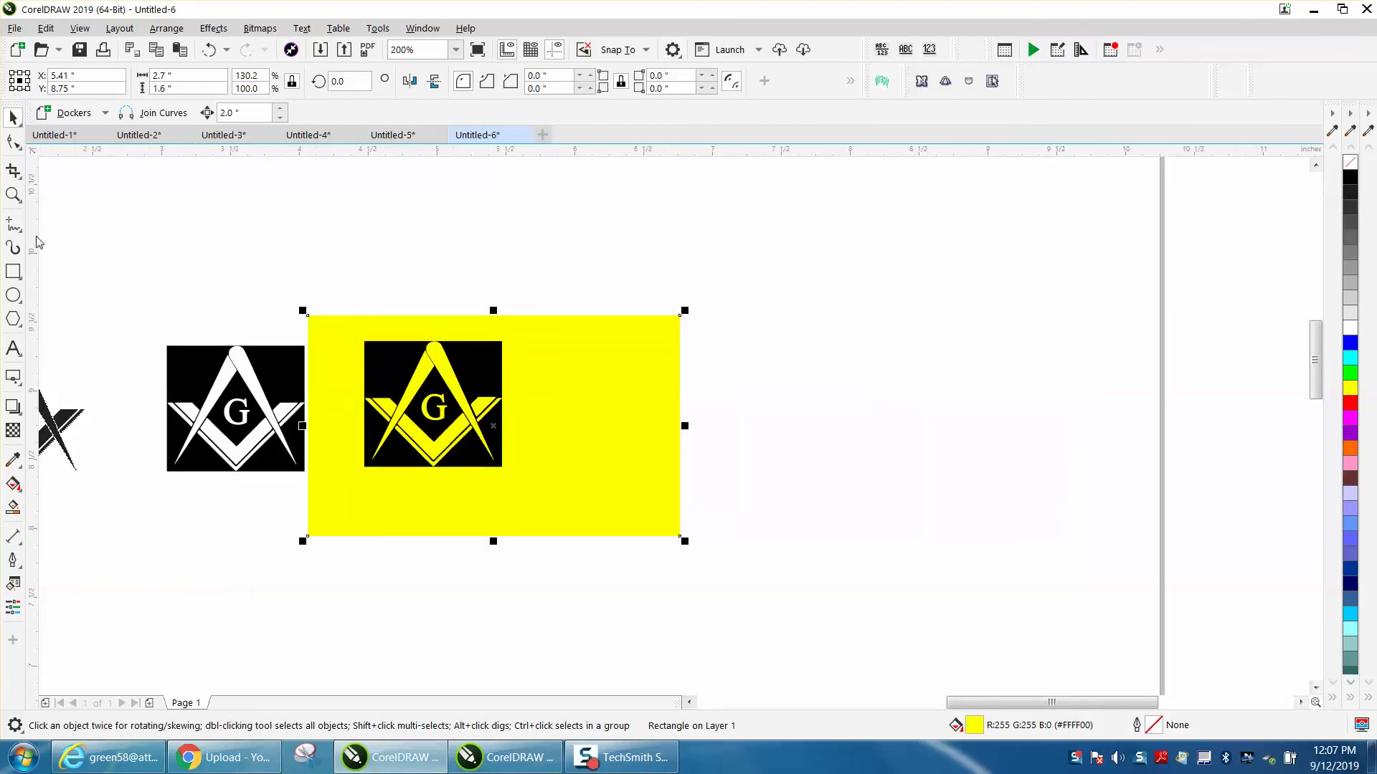
{"action": "left_click_drag", "start_coordinate": [157, 344], "coordinate": [351, 462]}
{"action": "left_click", "coordinate": [13, 194]}
{"action": "left_click_drag", "start_coordinate": [136, 313], "coordinate": [367, 471]}
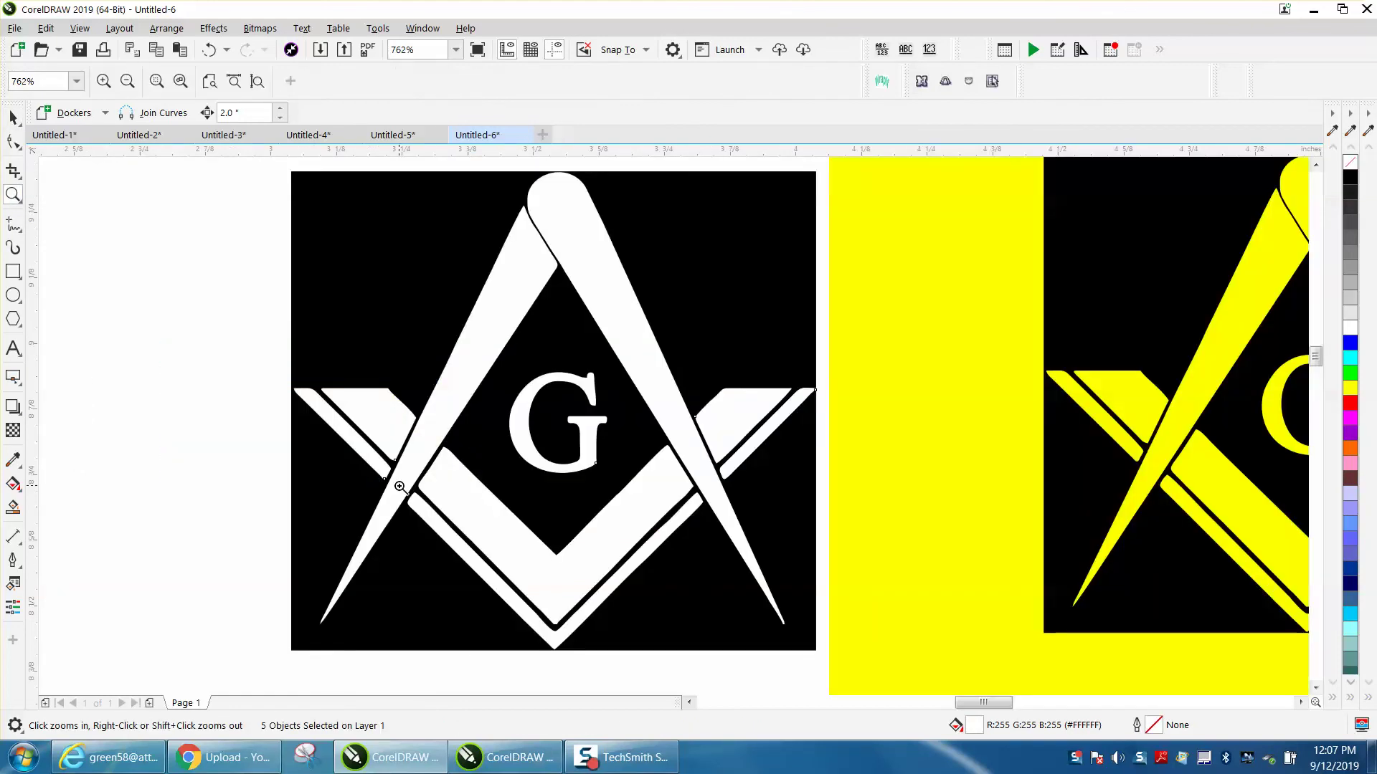
{"action": "scroll", "coordinate": [371, 452], "scroll_direction": "down", "scroll_amount": 2}
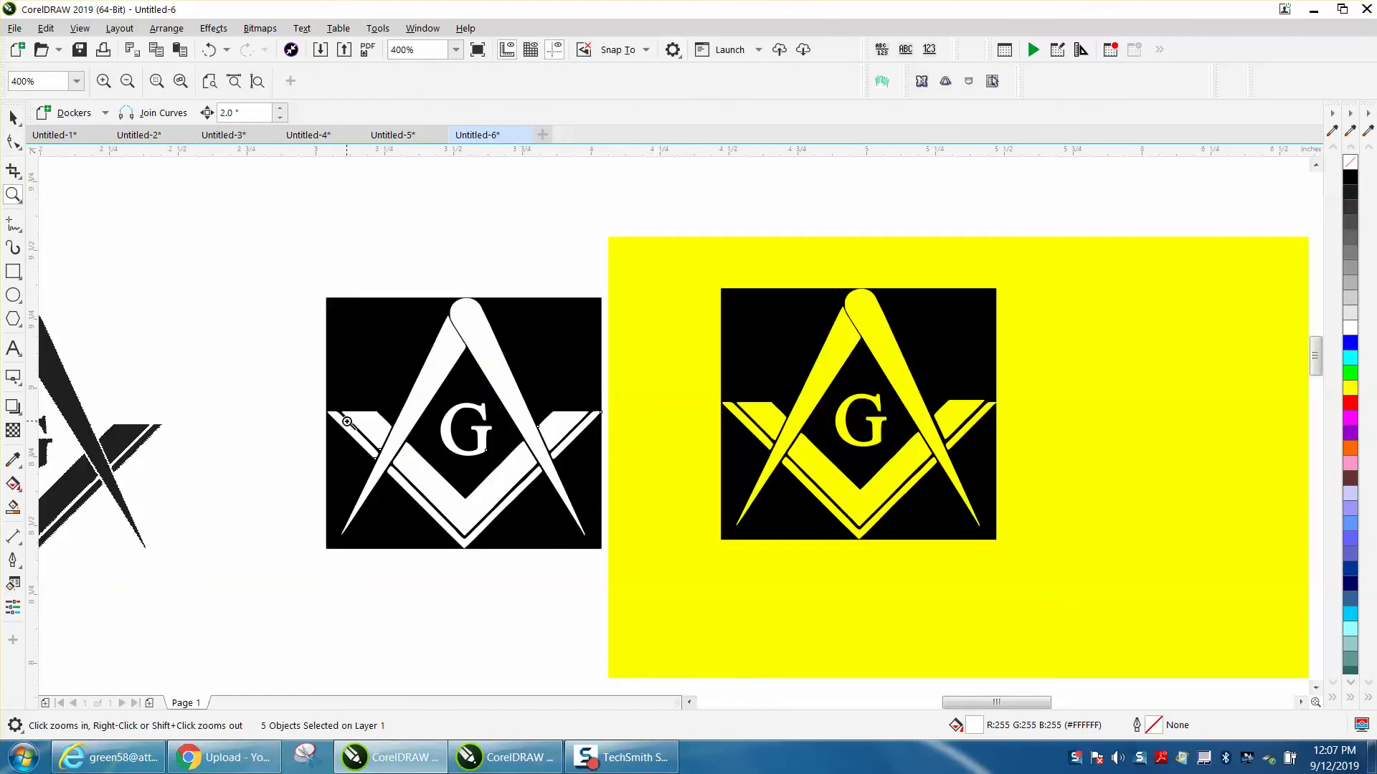